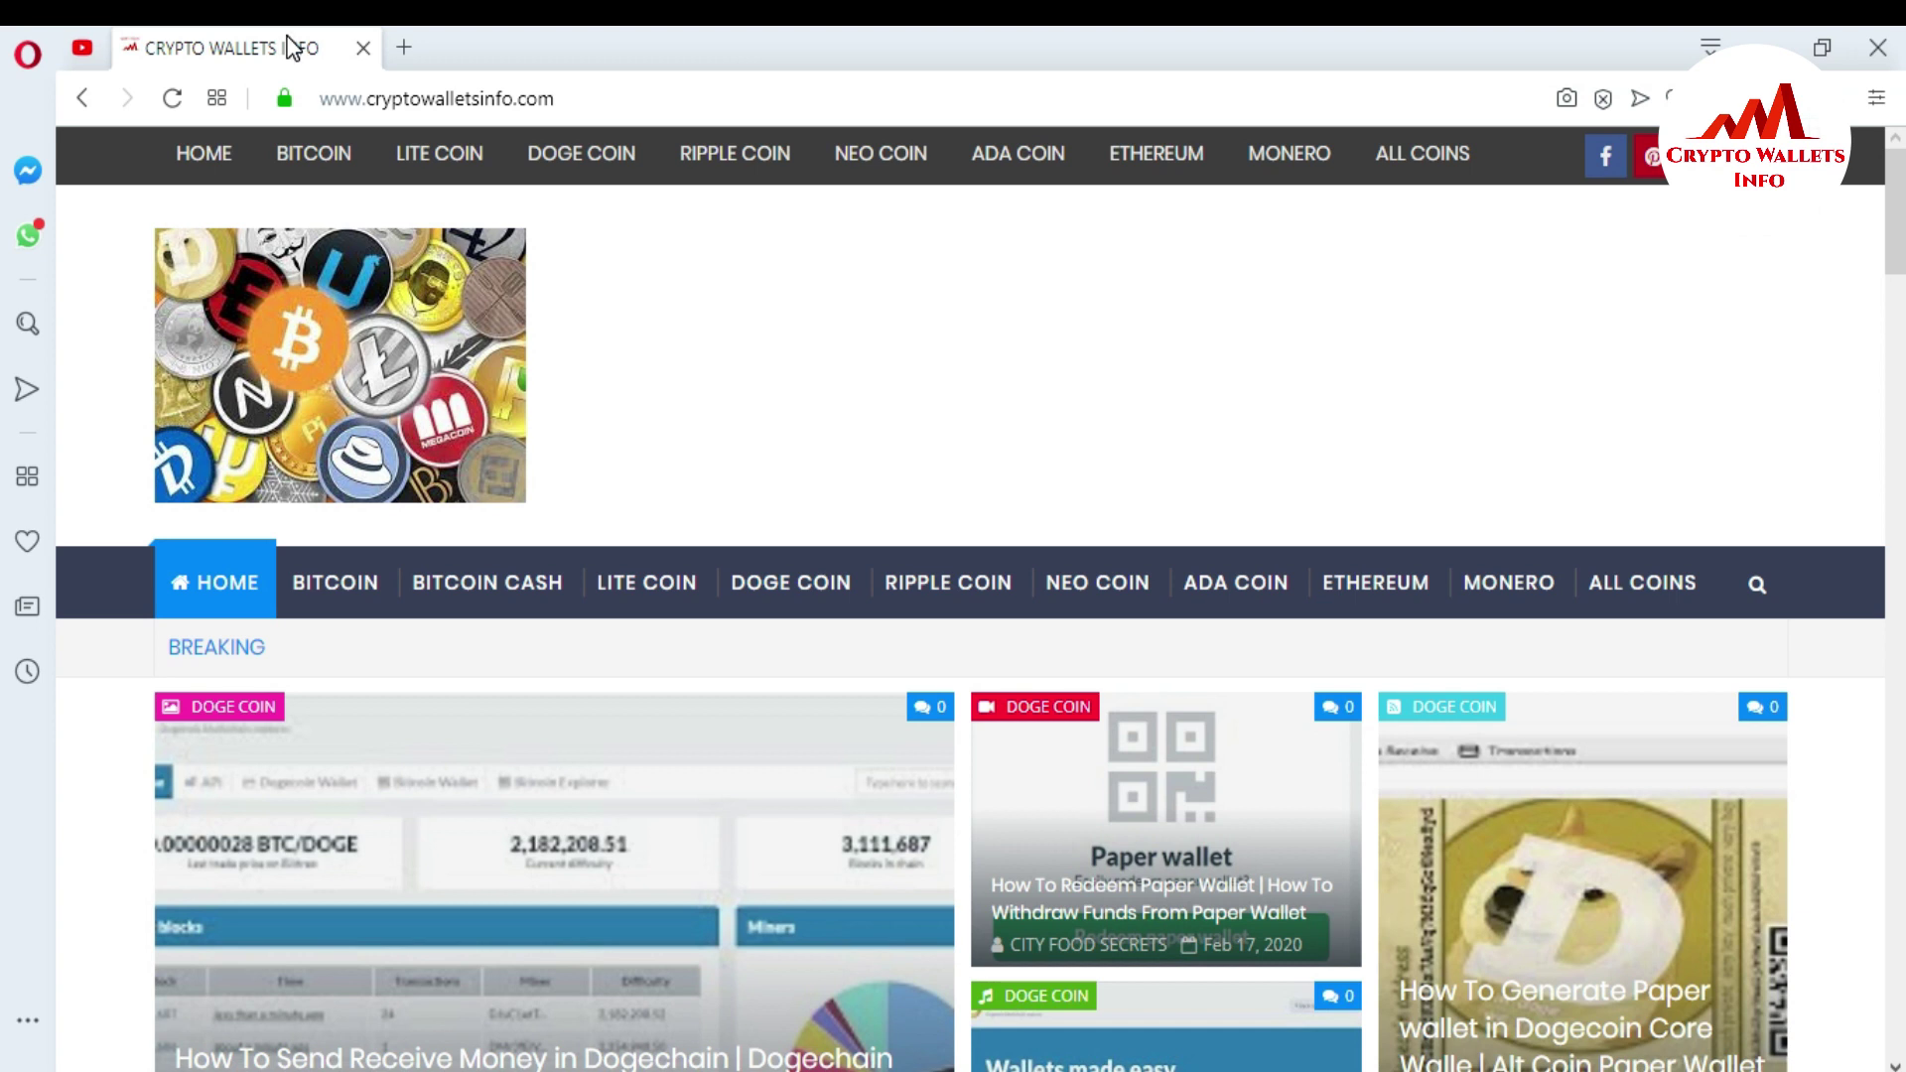
Open a new Opera tab next to the Crypto Wallets Info tab
click(413, 47)
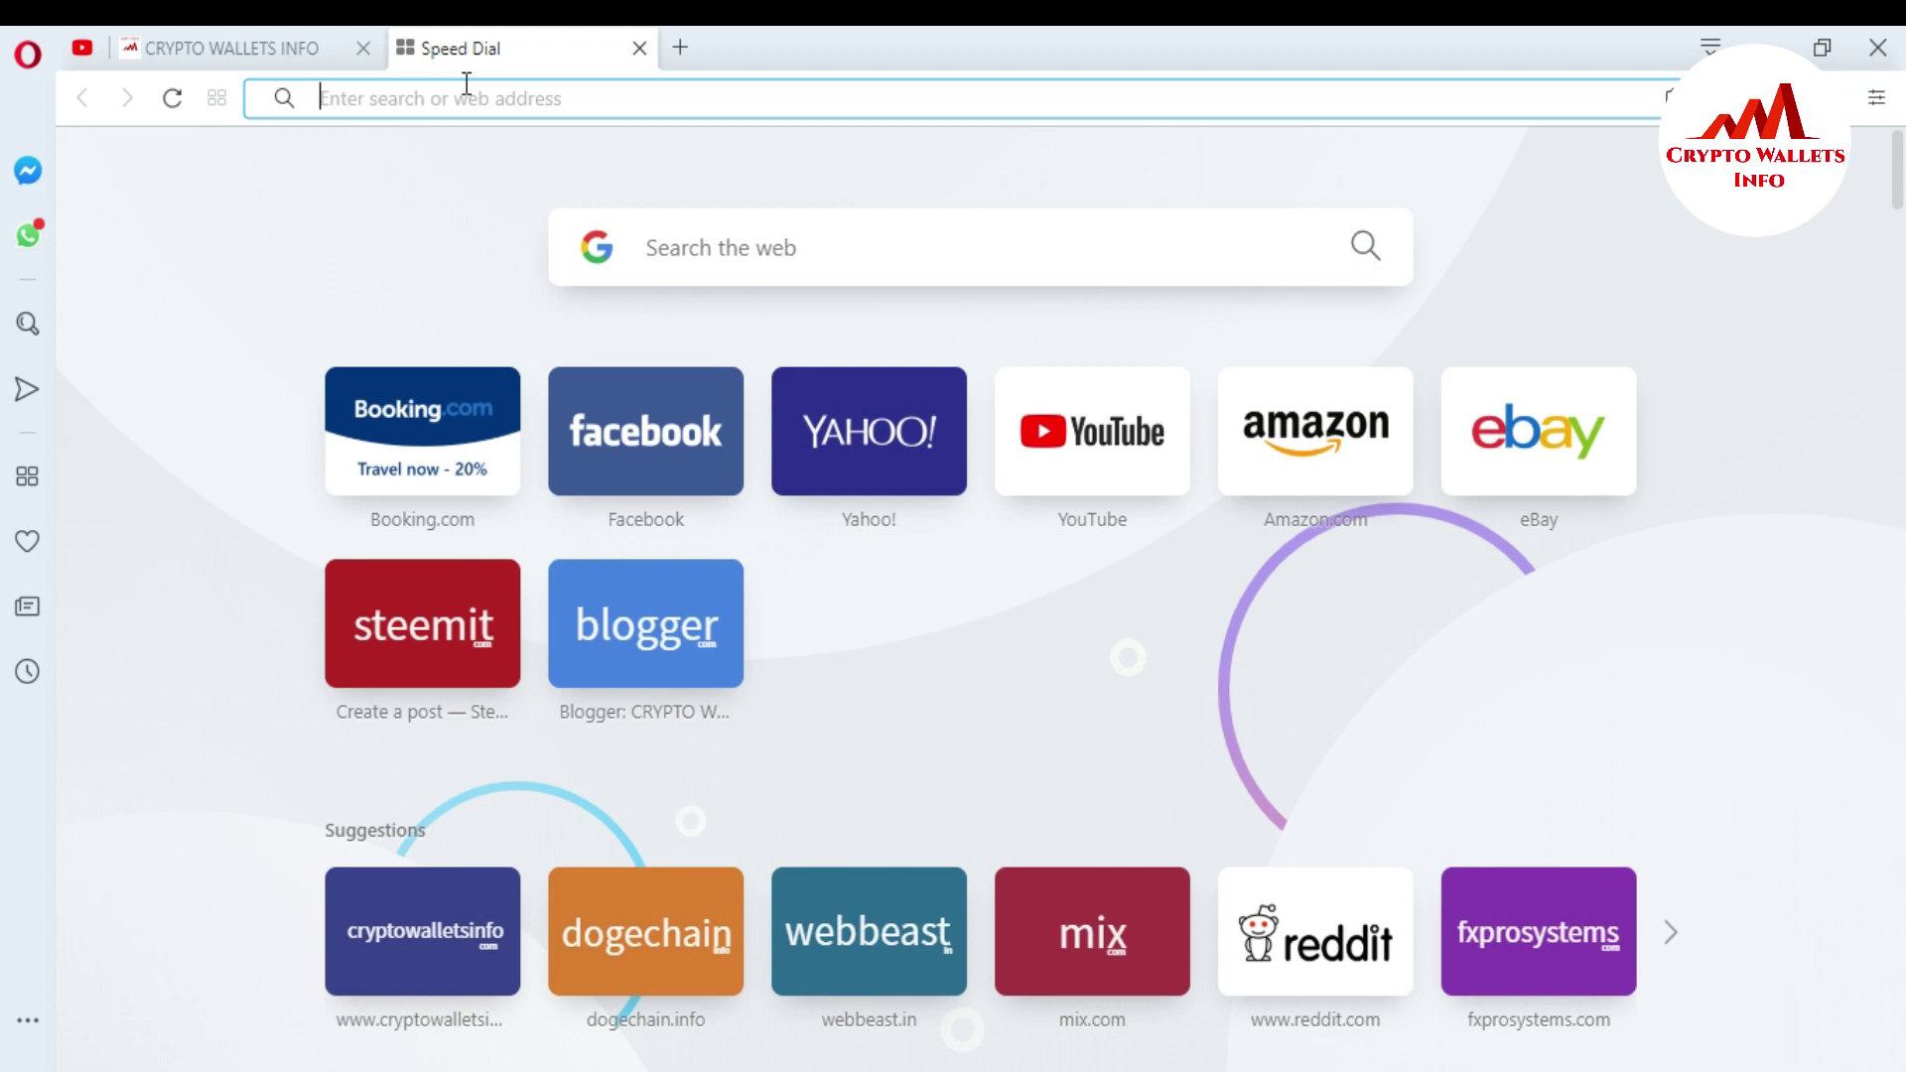
Go to my.dogechain.info from the 'doge' suggestion and bring up the existing-wallet Log in form
text(doge)
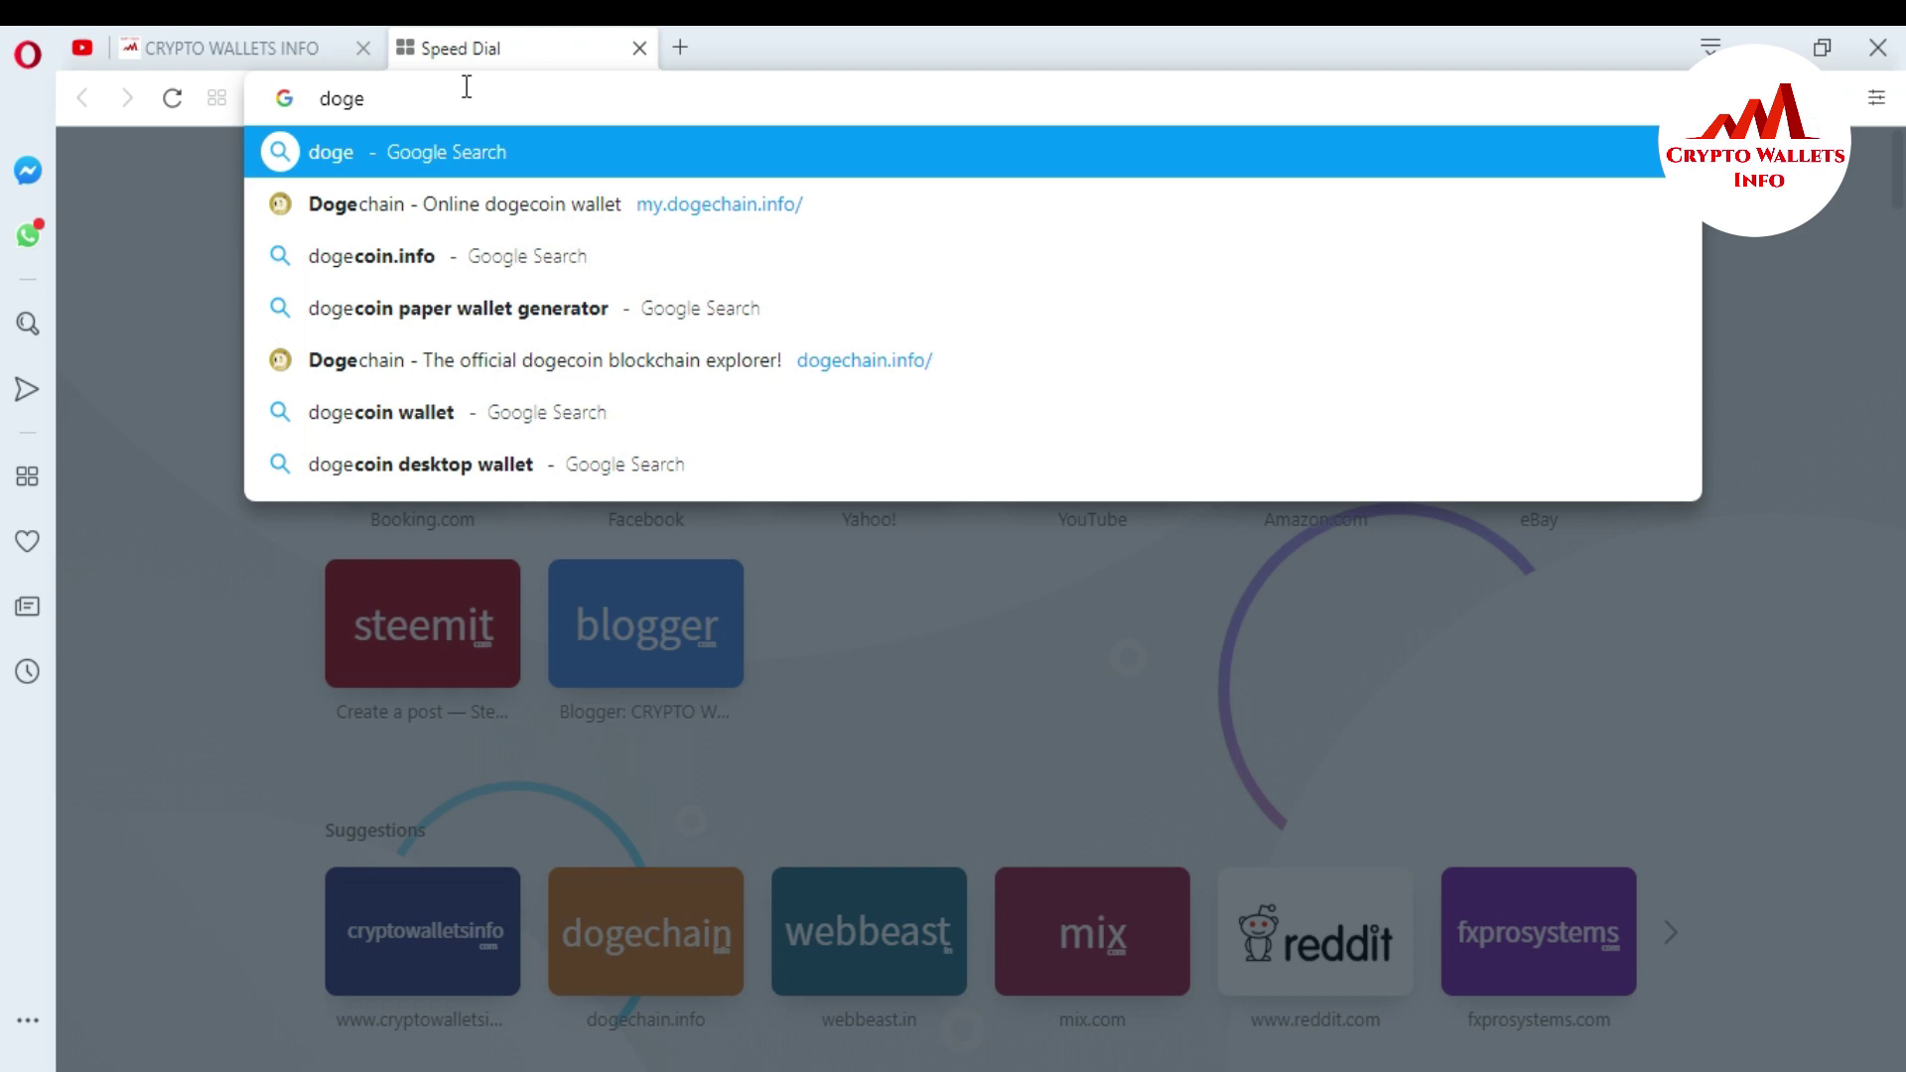
click(587, 186)
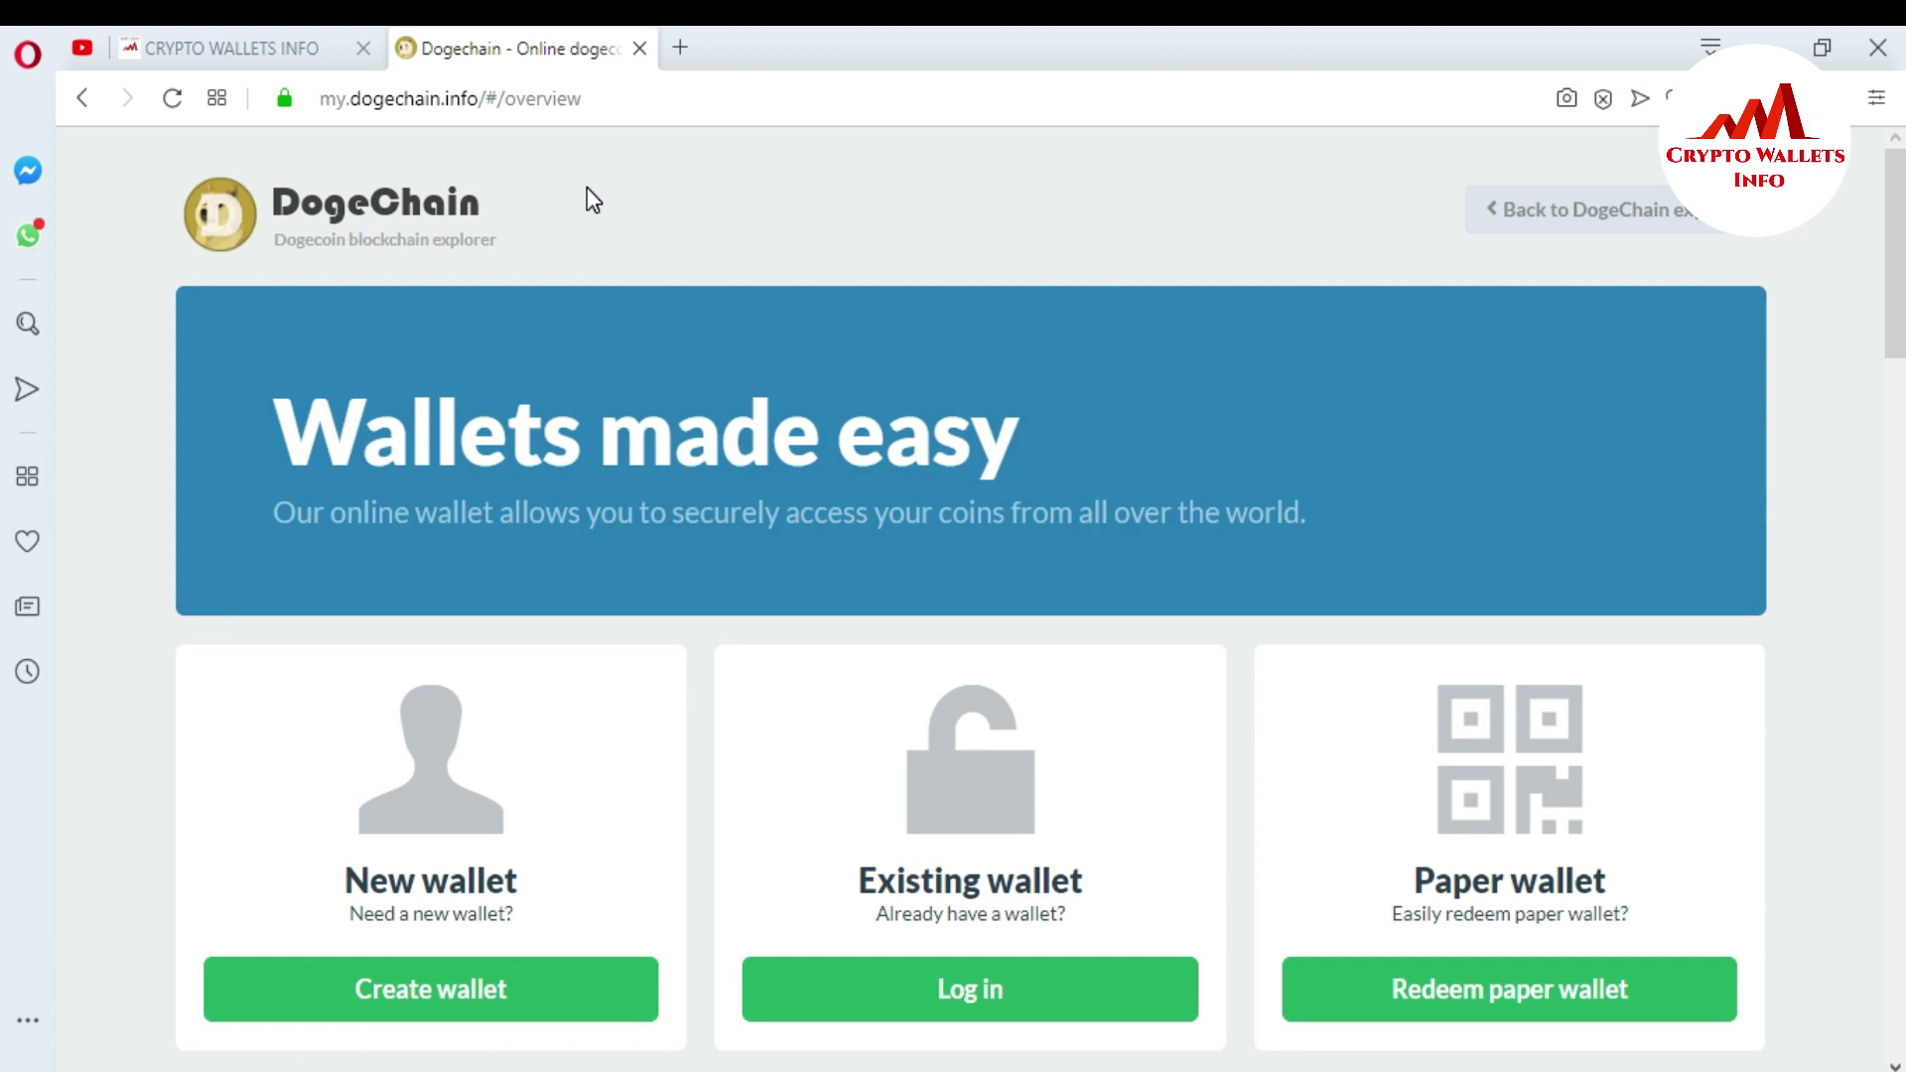
scroll(10, 317, down, 3)
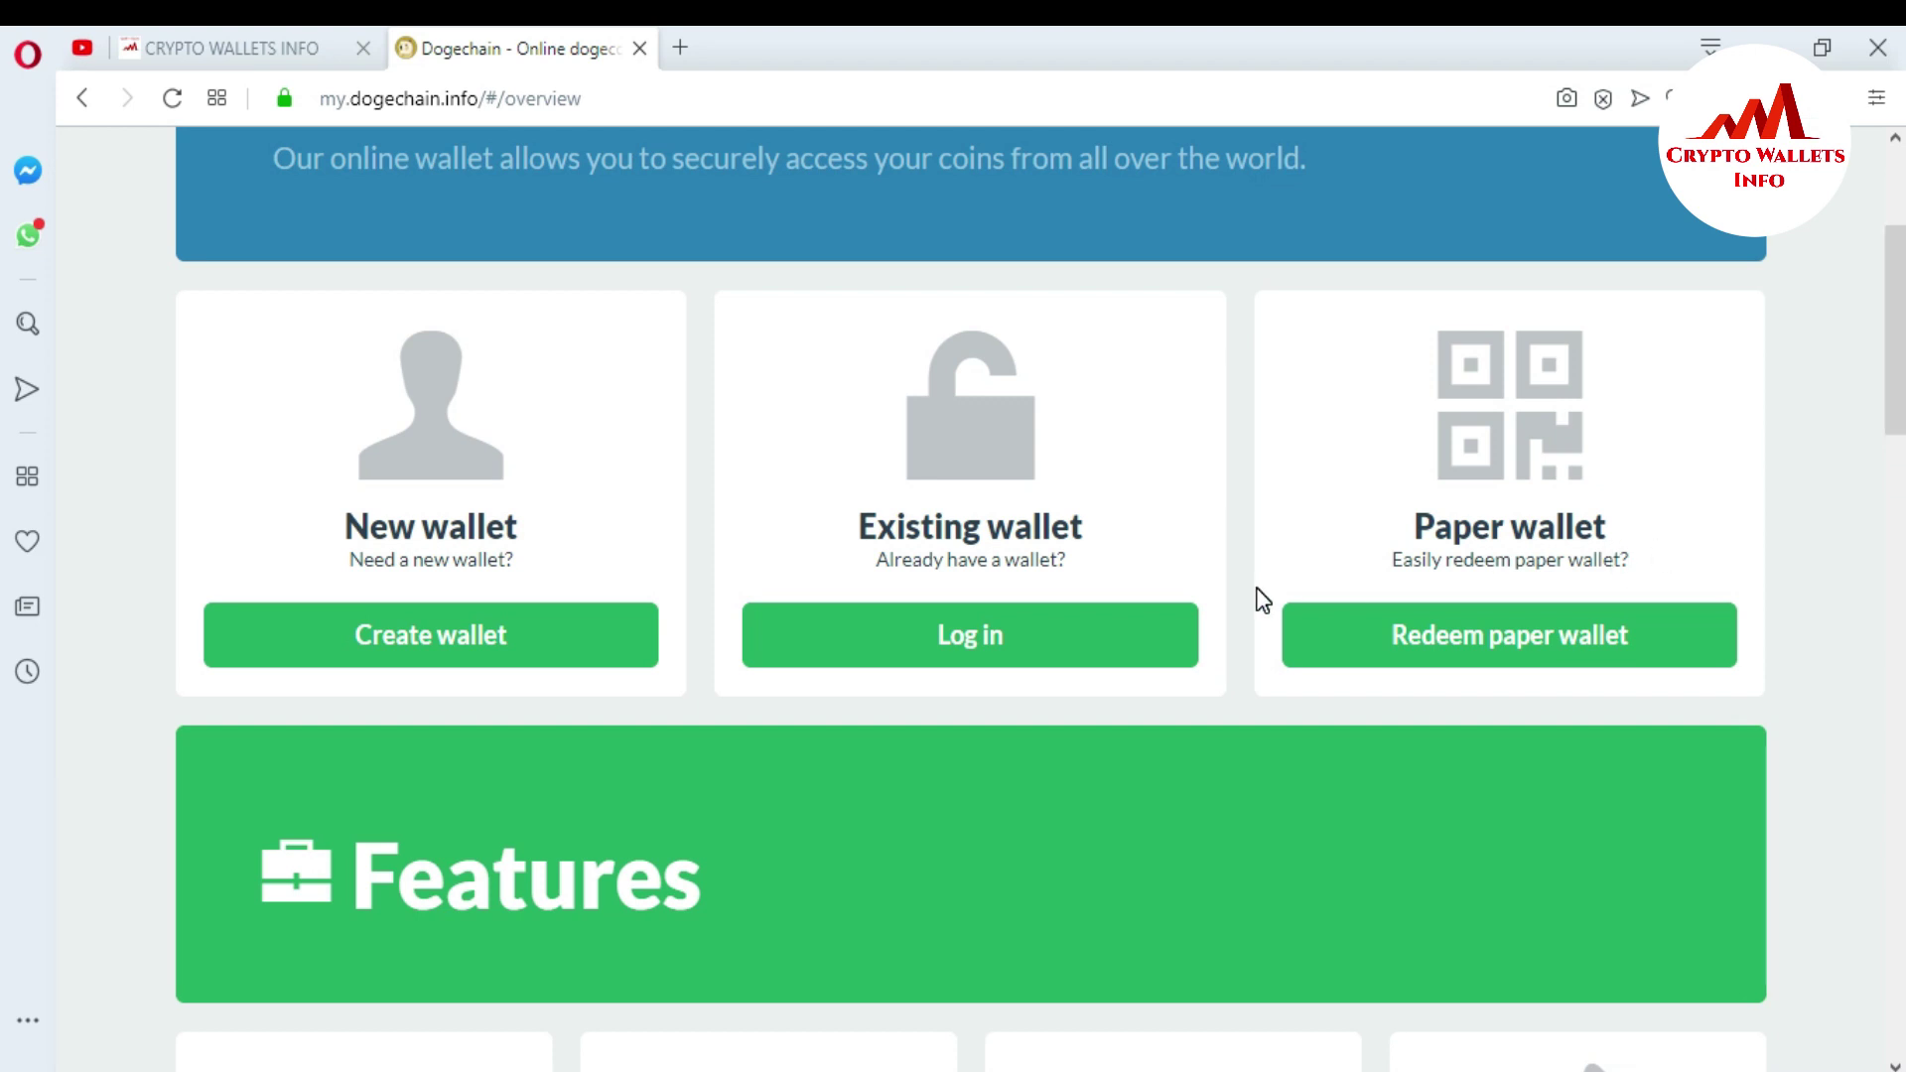
click(970, 636)
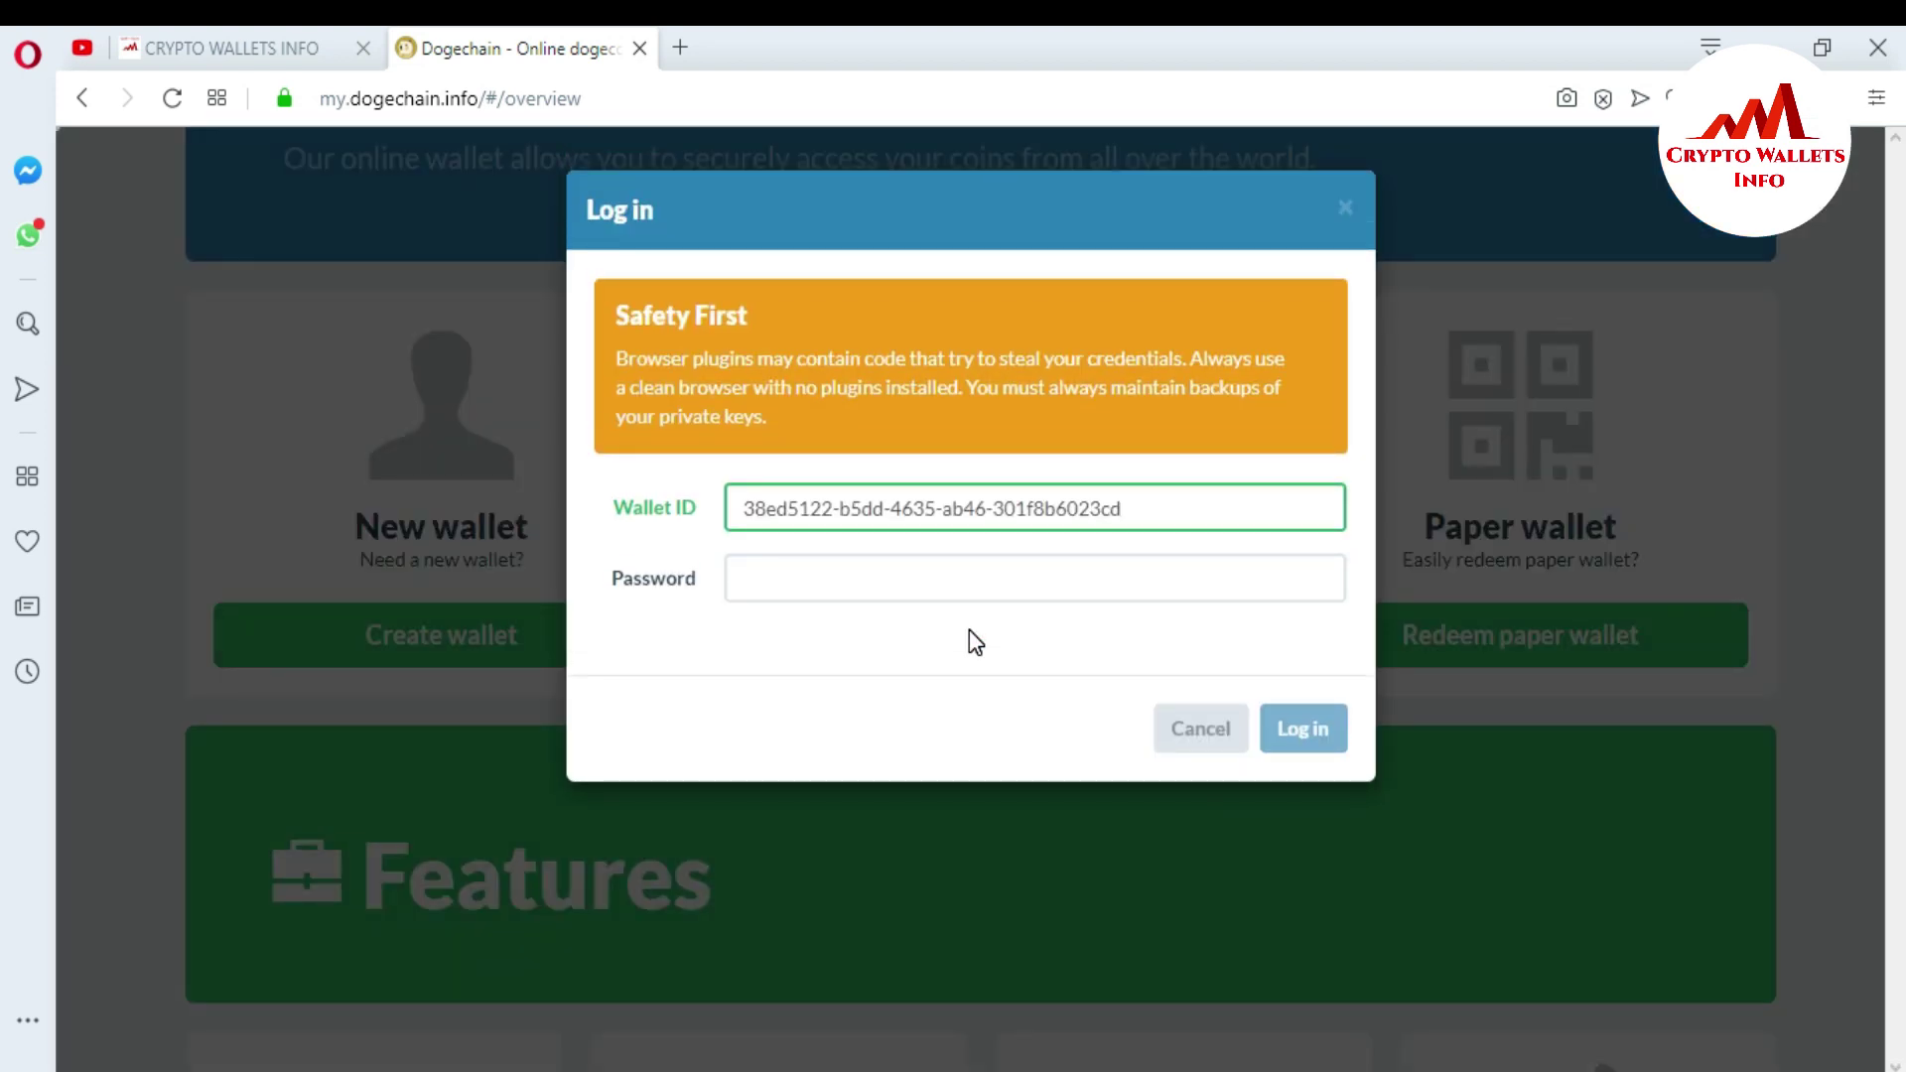
Log in with the wallet ID and the wallet password to reach My Wallet
click(1143, 510)
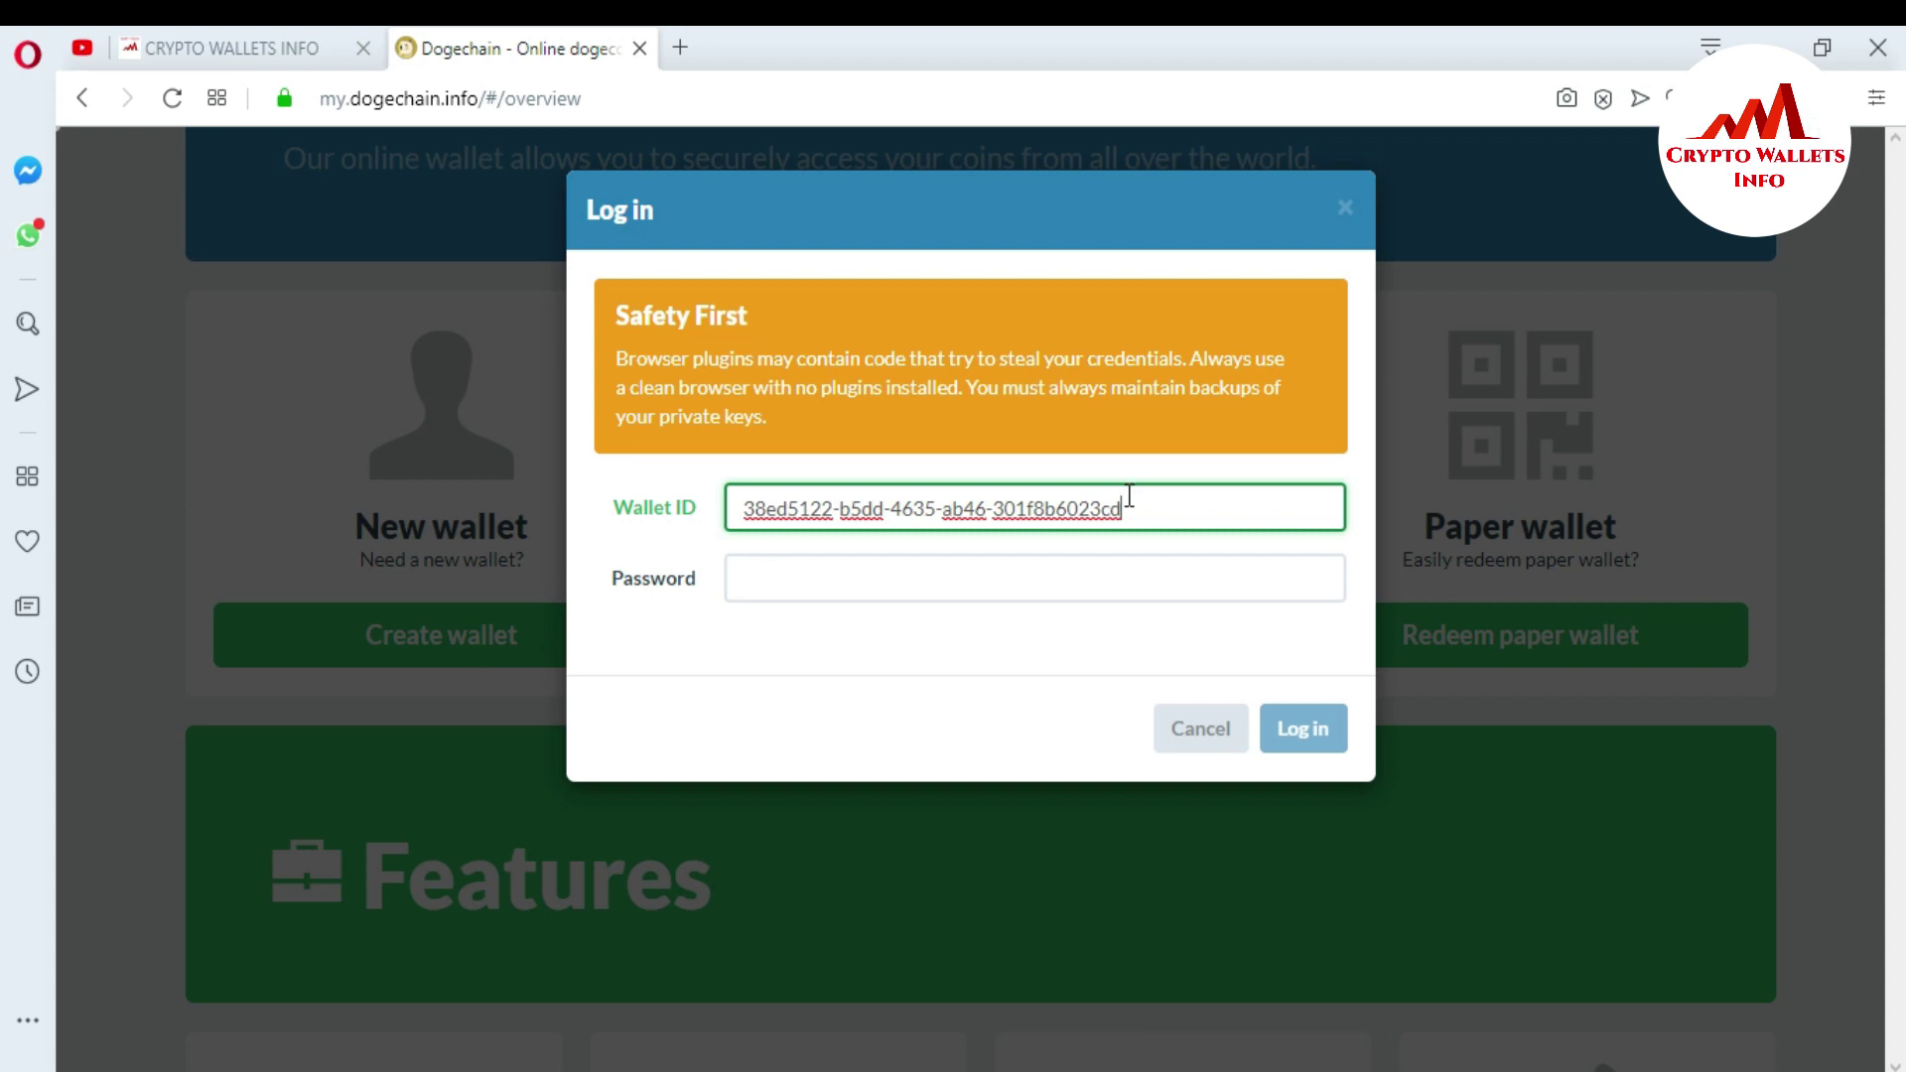
click(1097, 581)
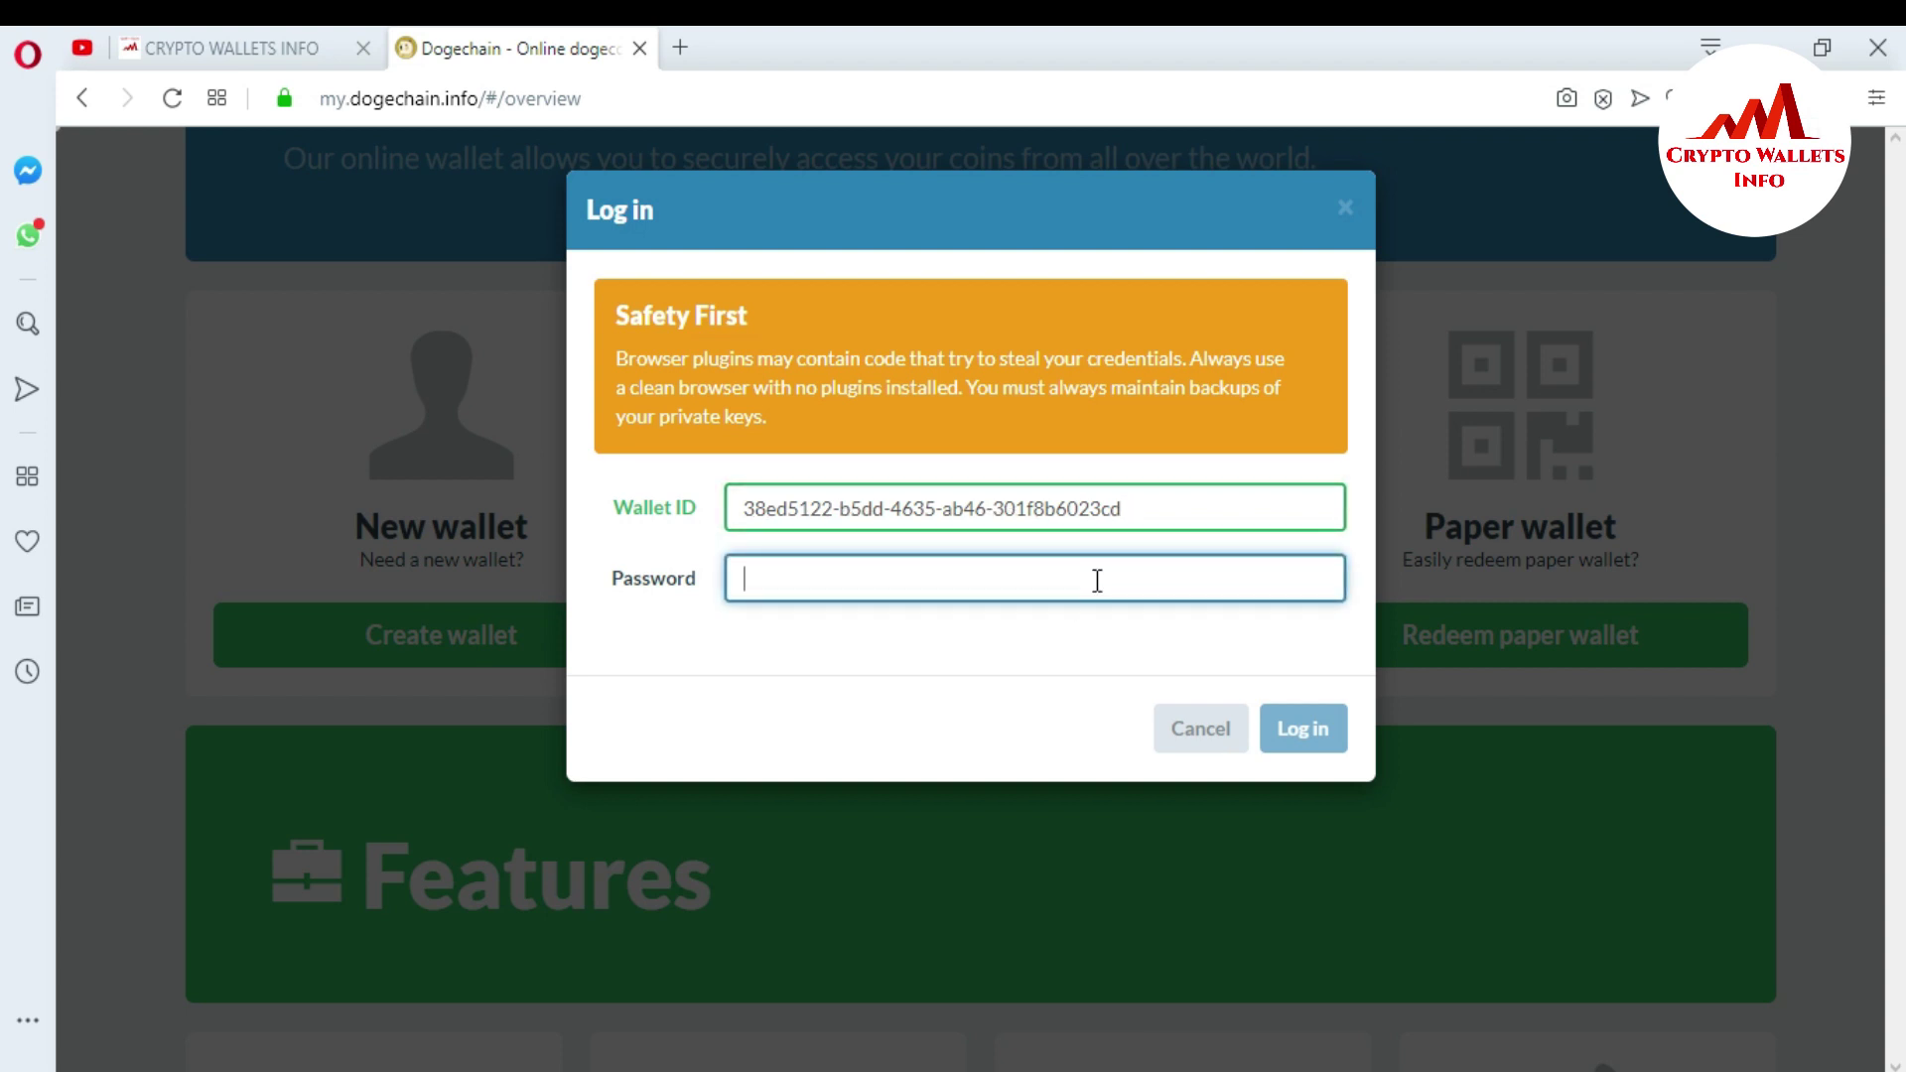
text(******)
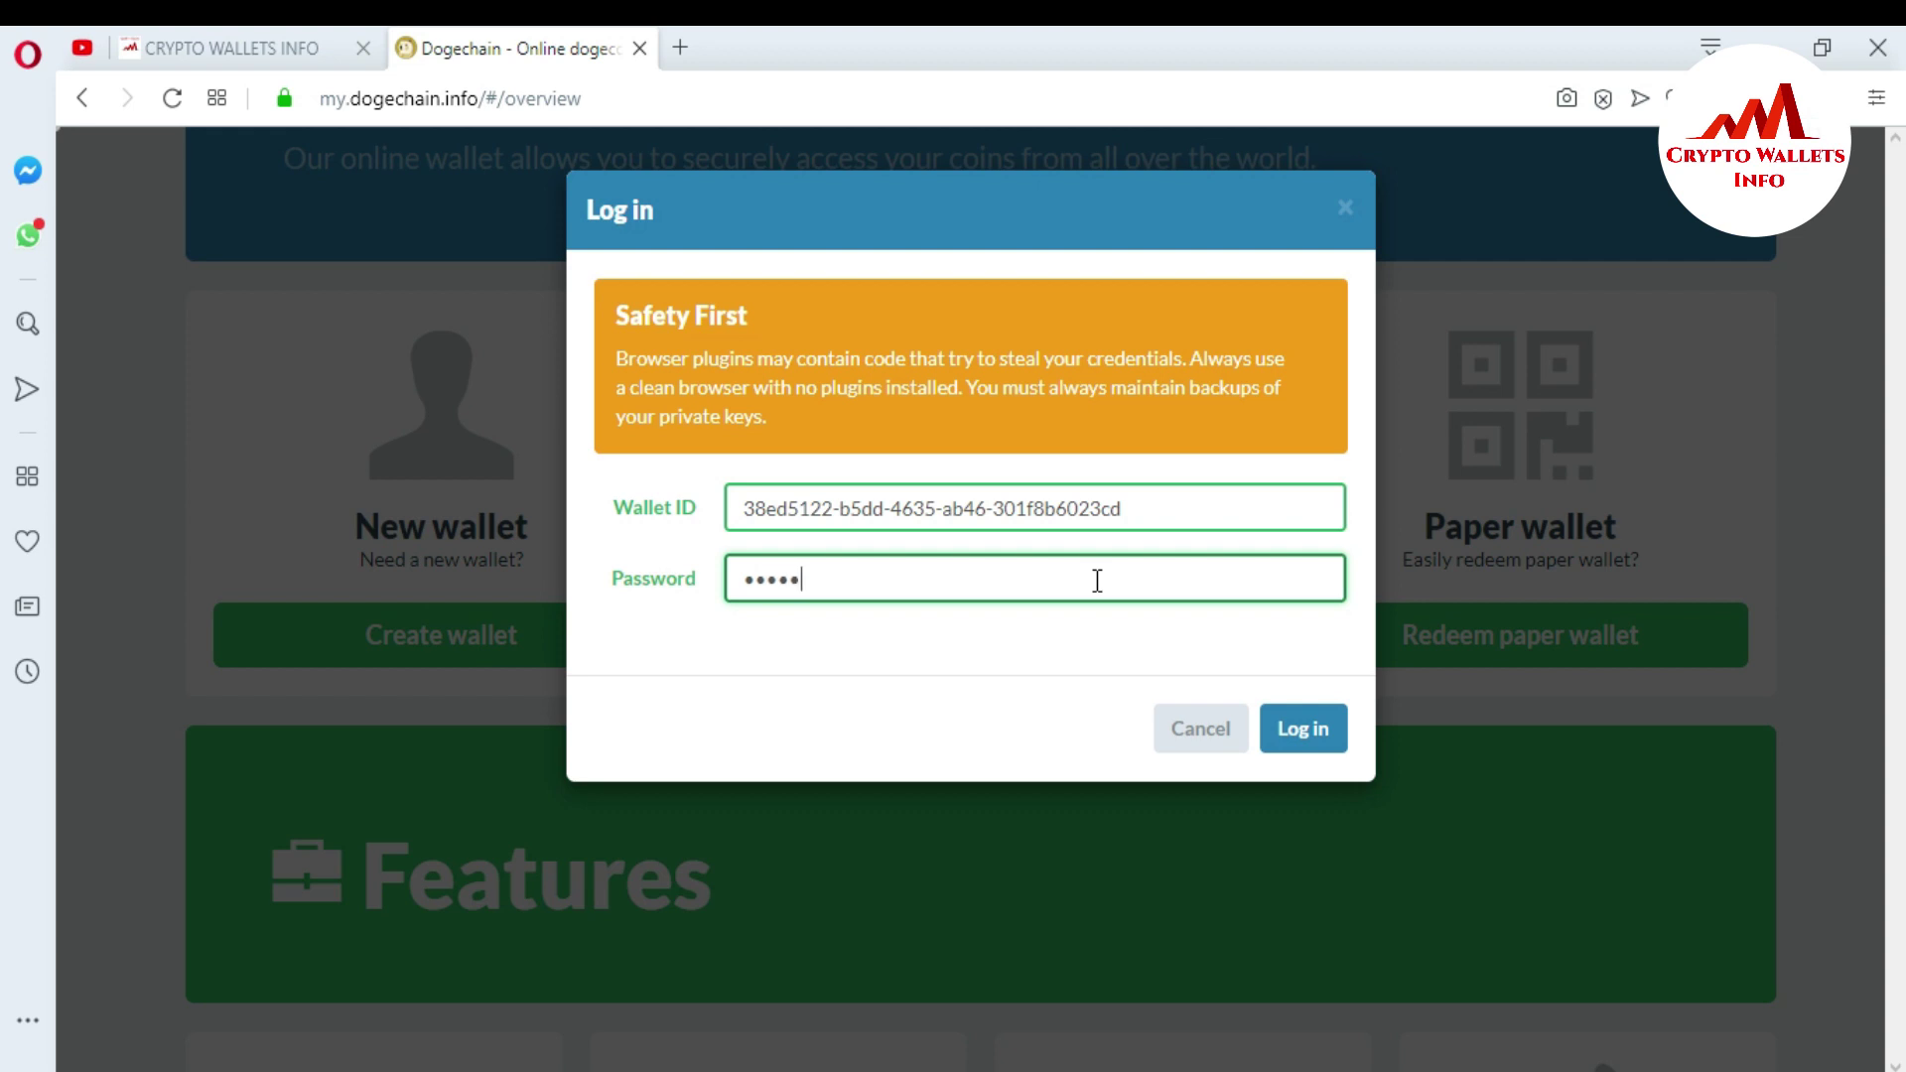
text(*****)
click(1307, 718)
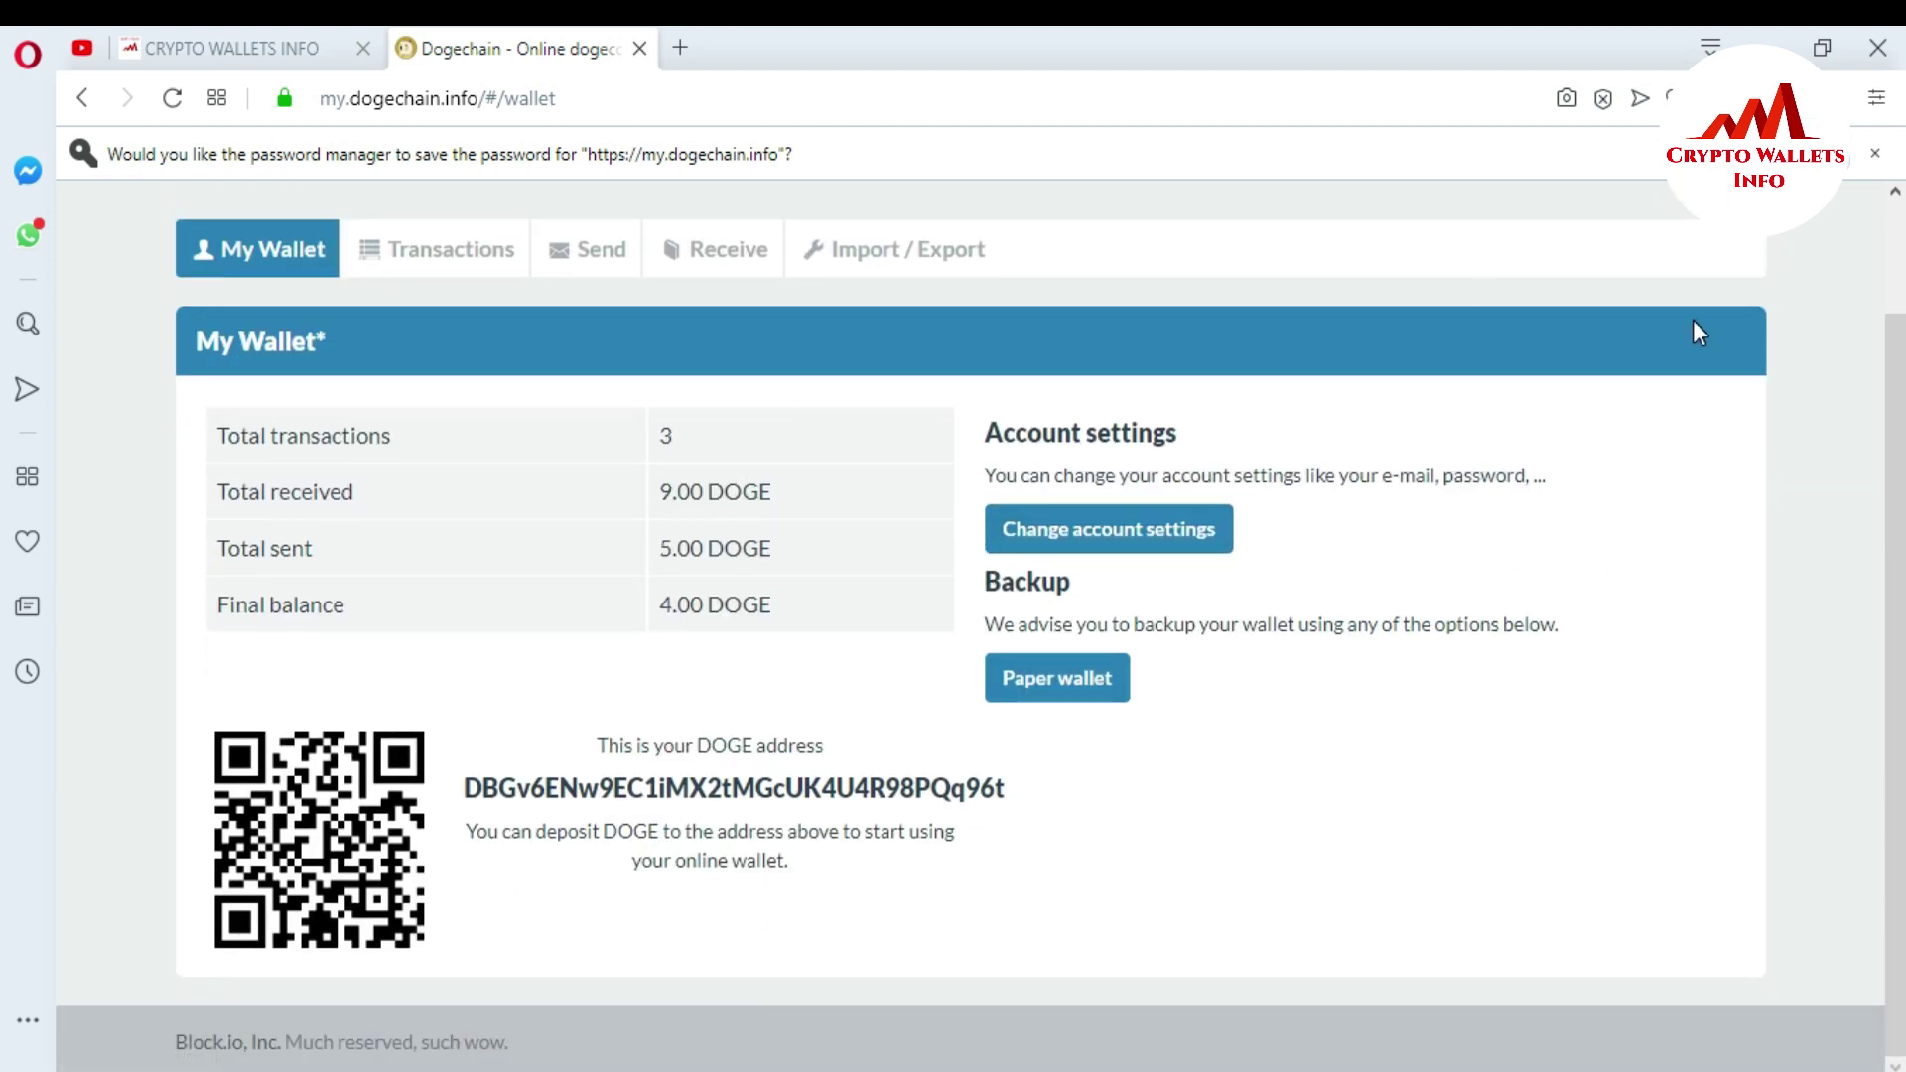
Highlight the wallet's DOGE deposit address twice on the My Wallet page, clearing each selection
scroll(1807, 683, up, 2)
scroll(1807, 683, down, 2)
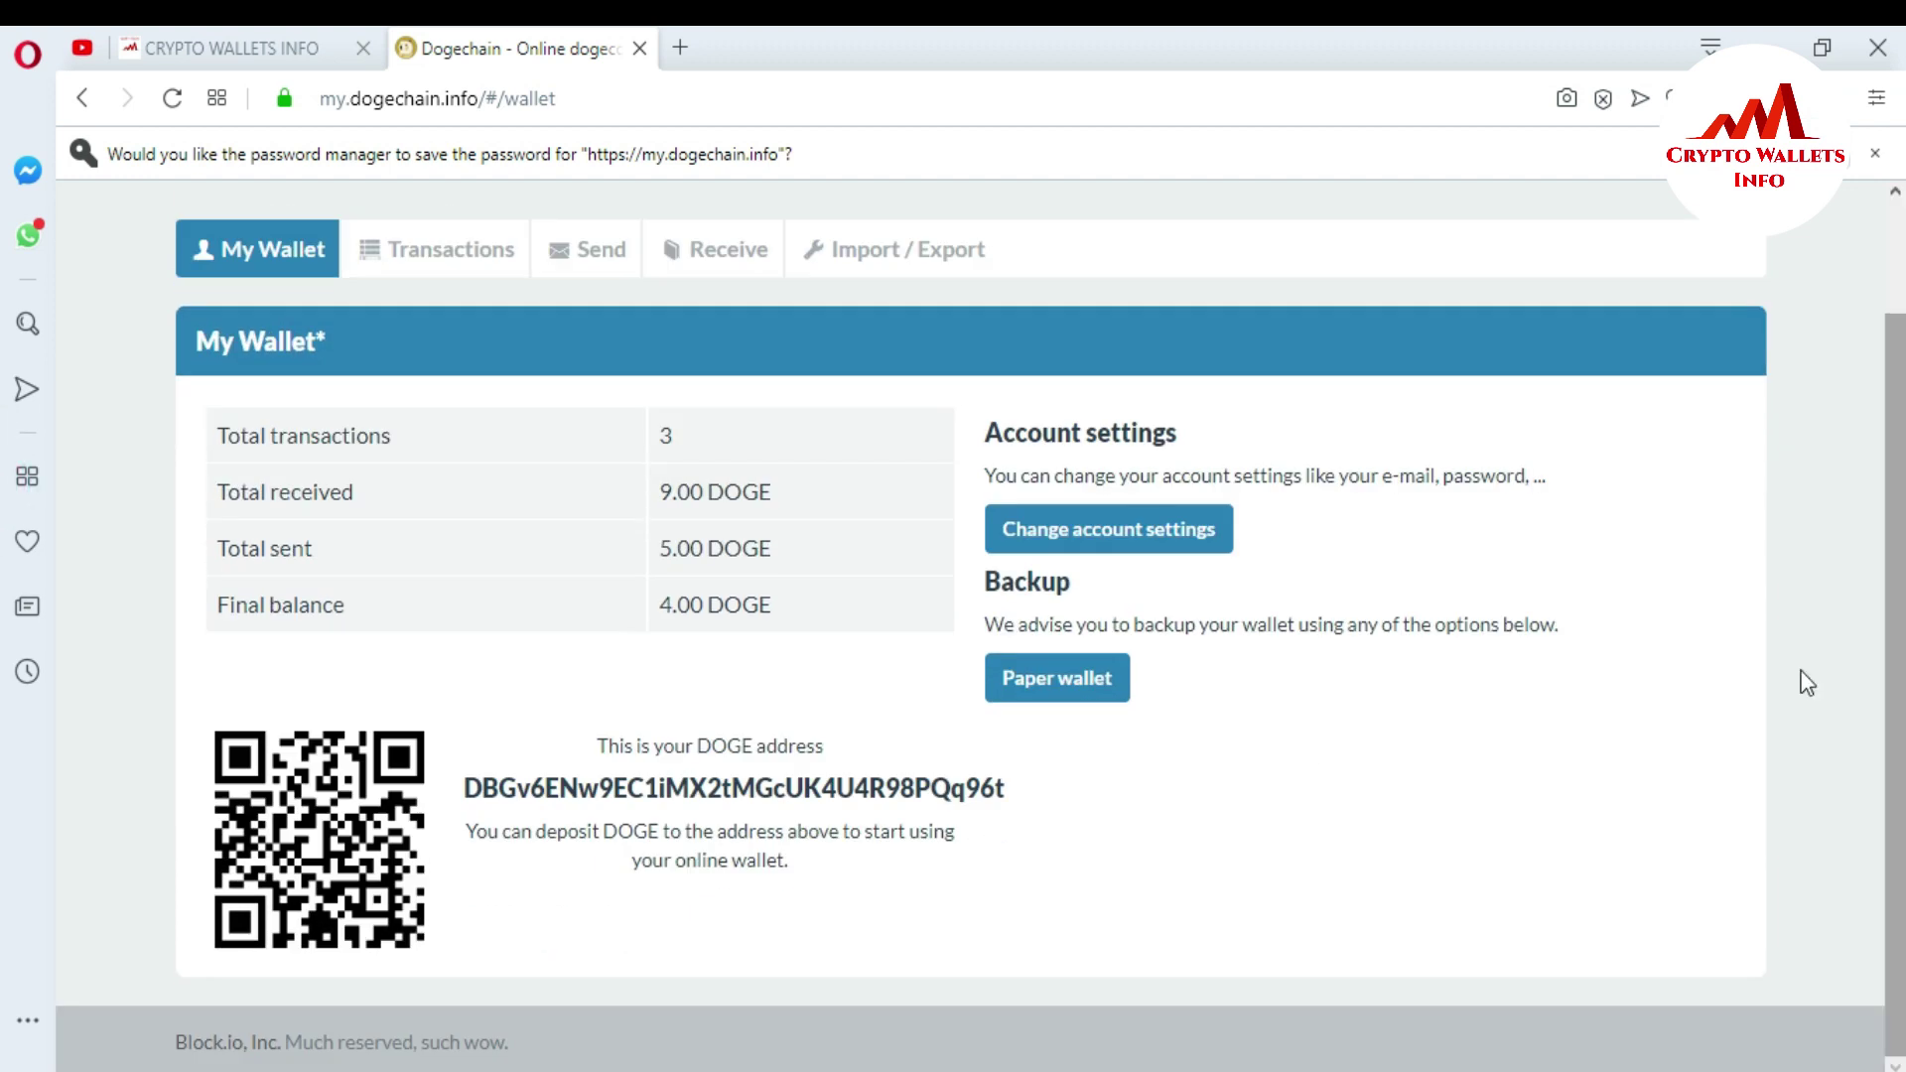
drag(466, 787, 1014, 795)
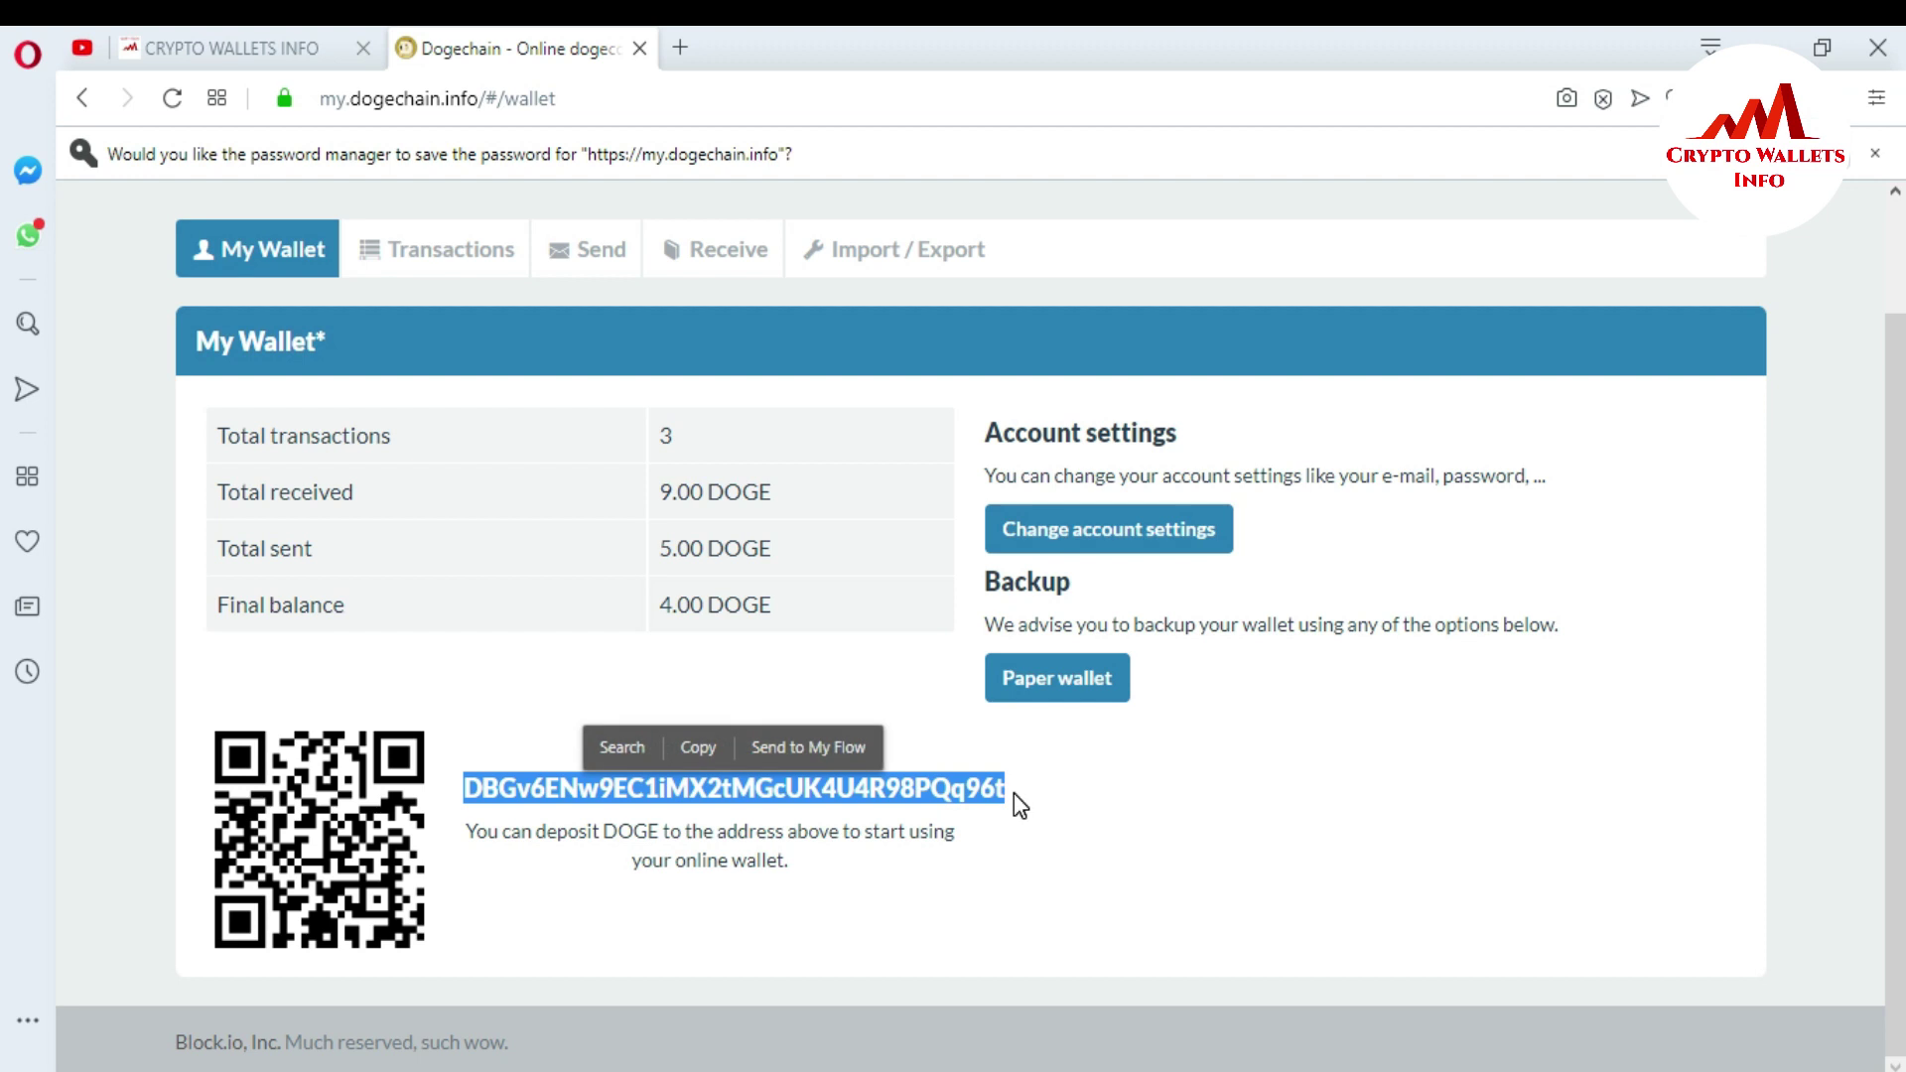
click(1112, 790)
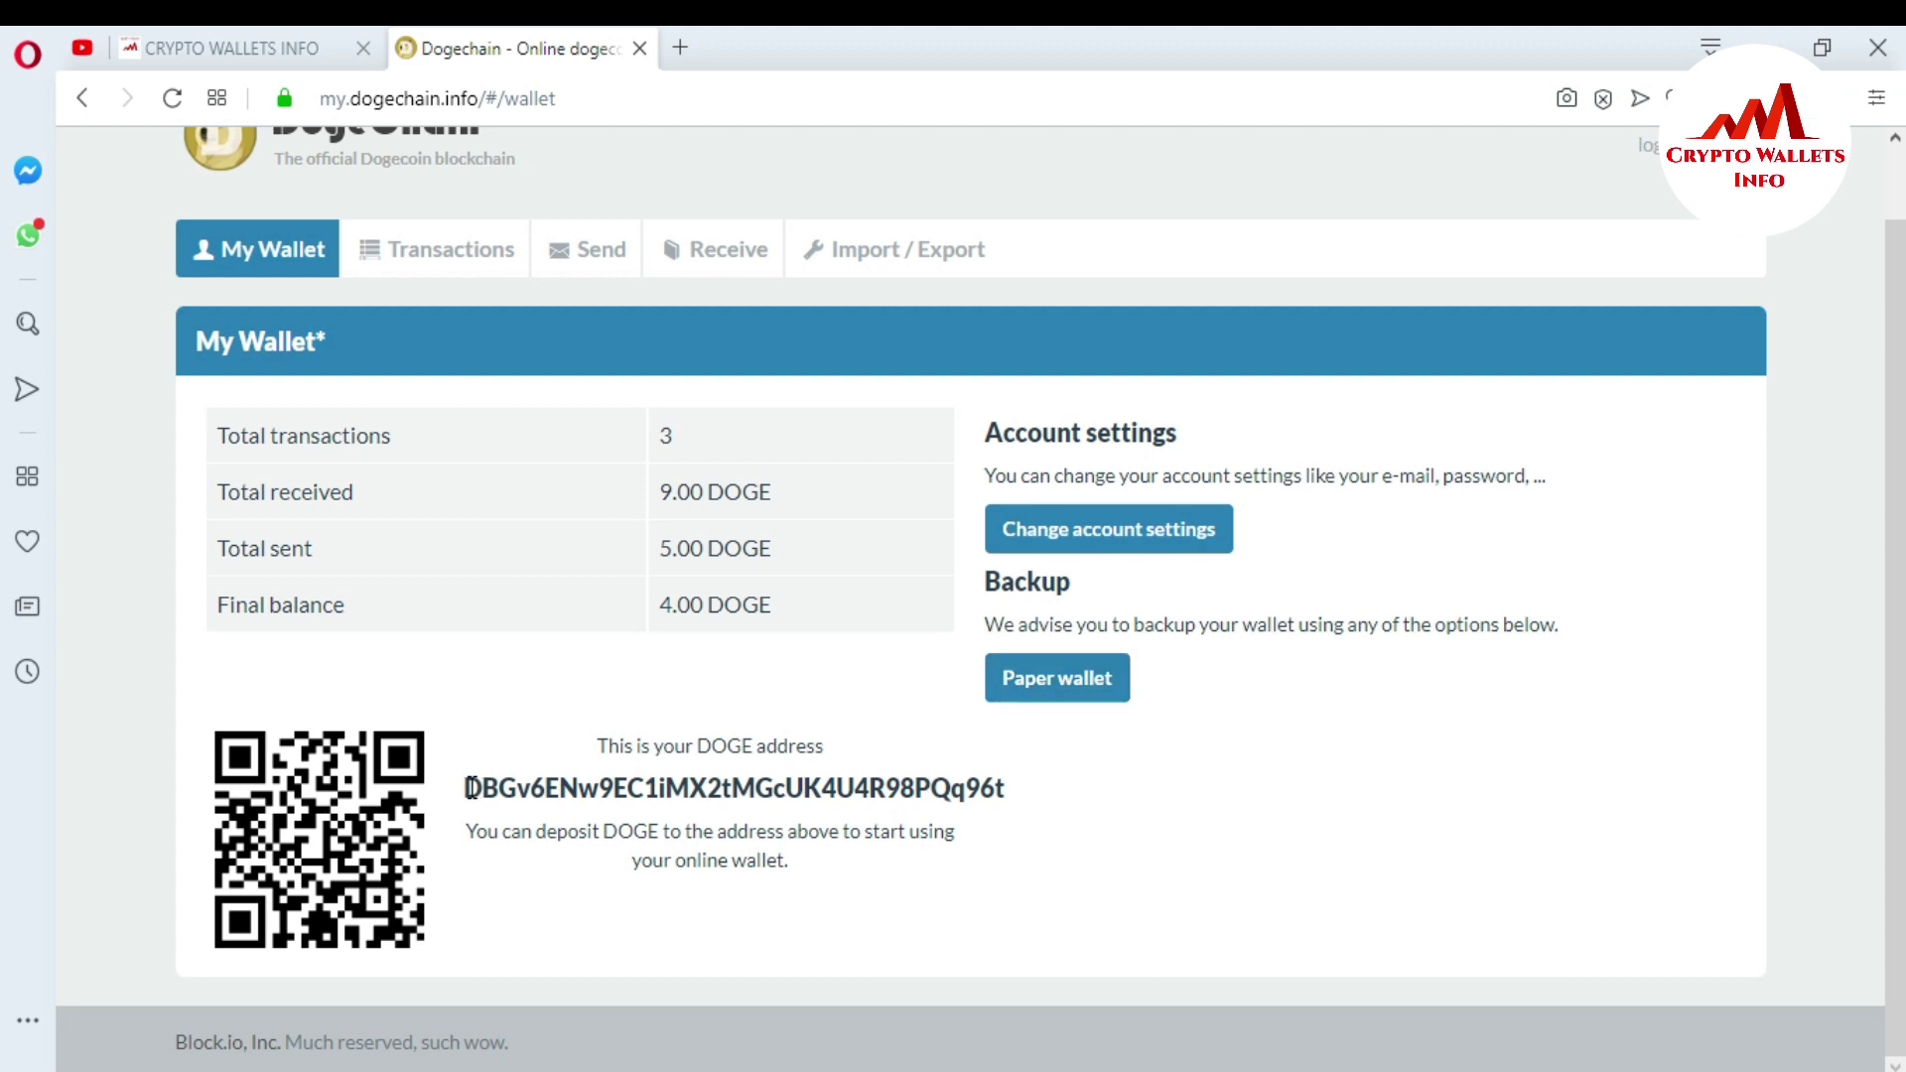
drag(471, 789, 1002, 791)
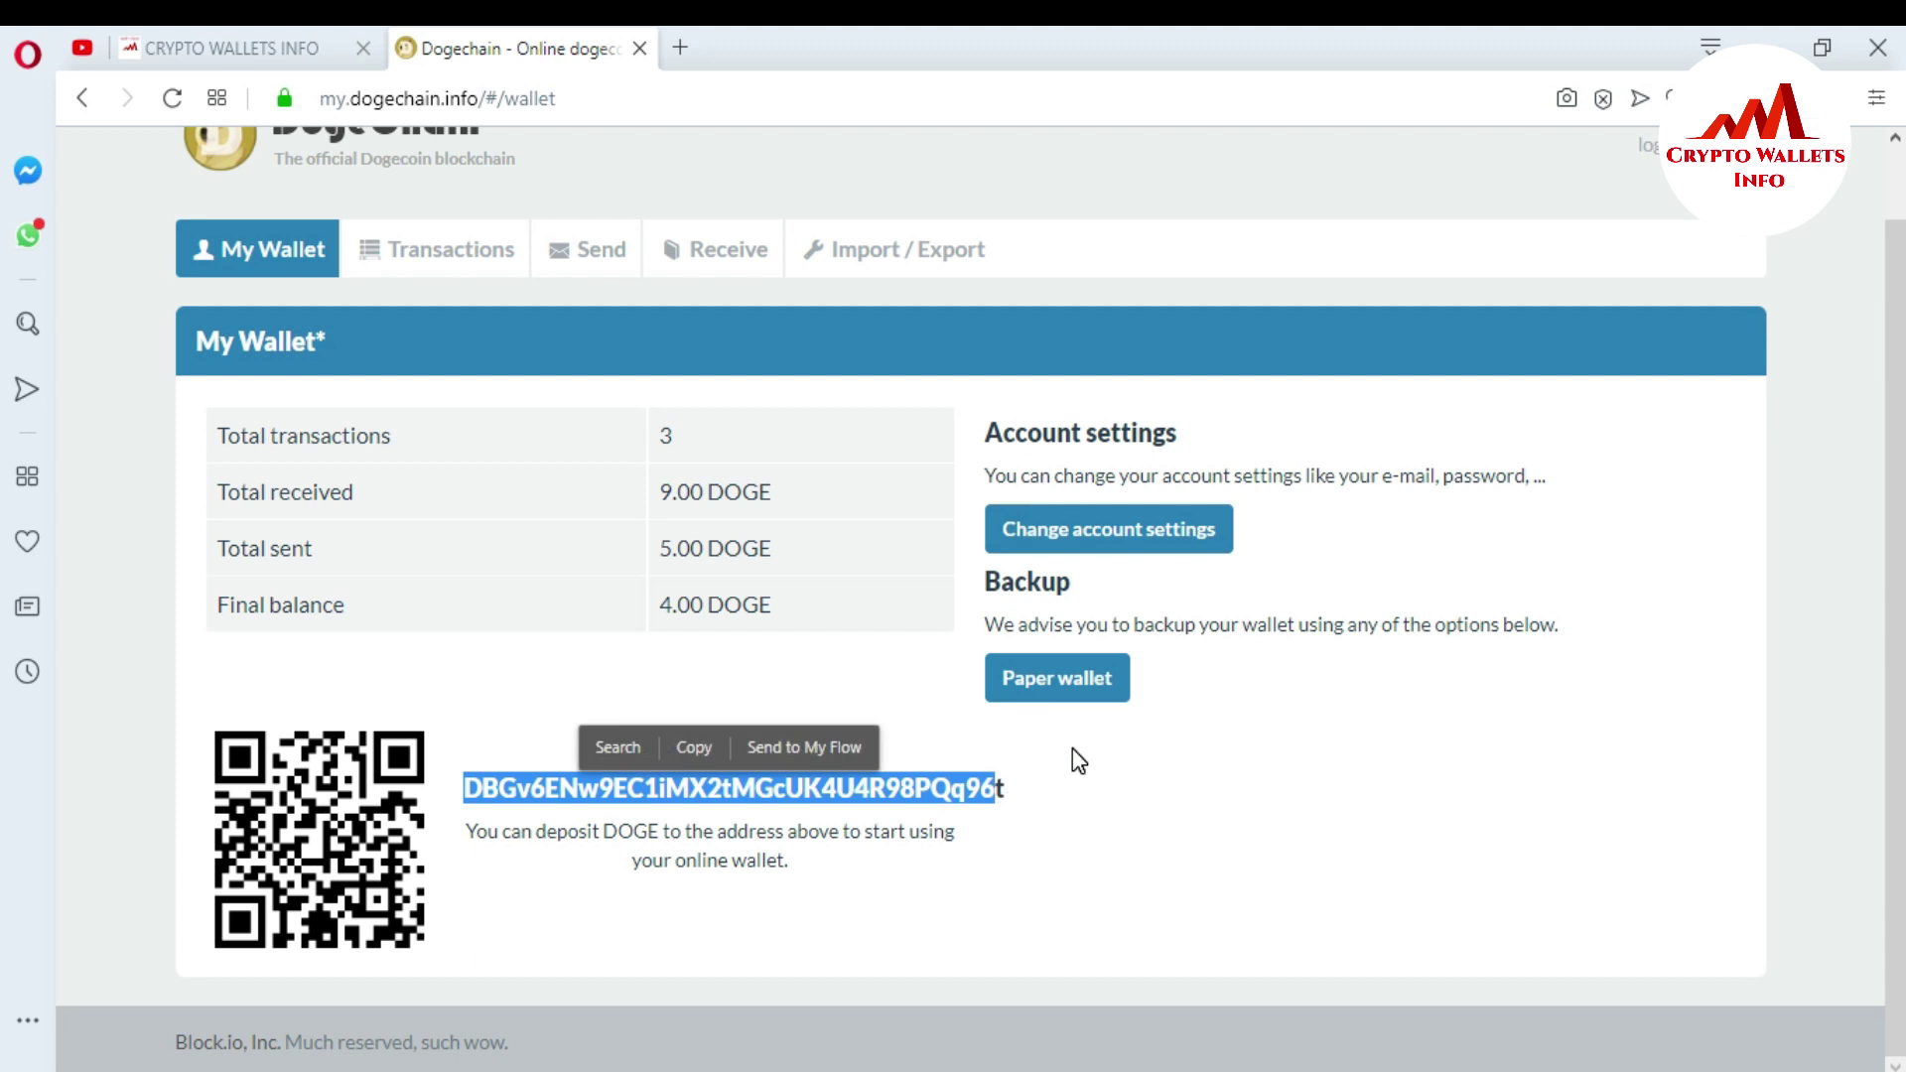
click(1072, 750)
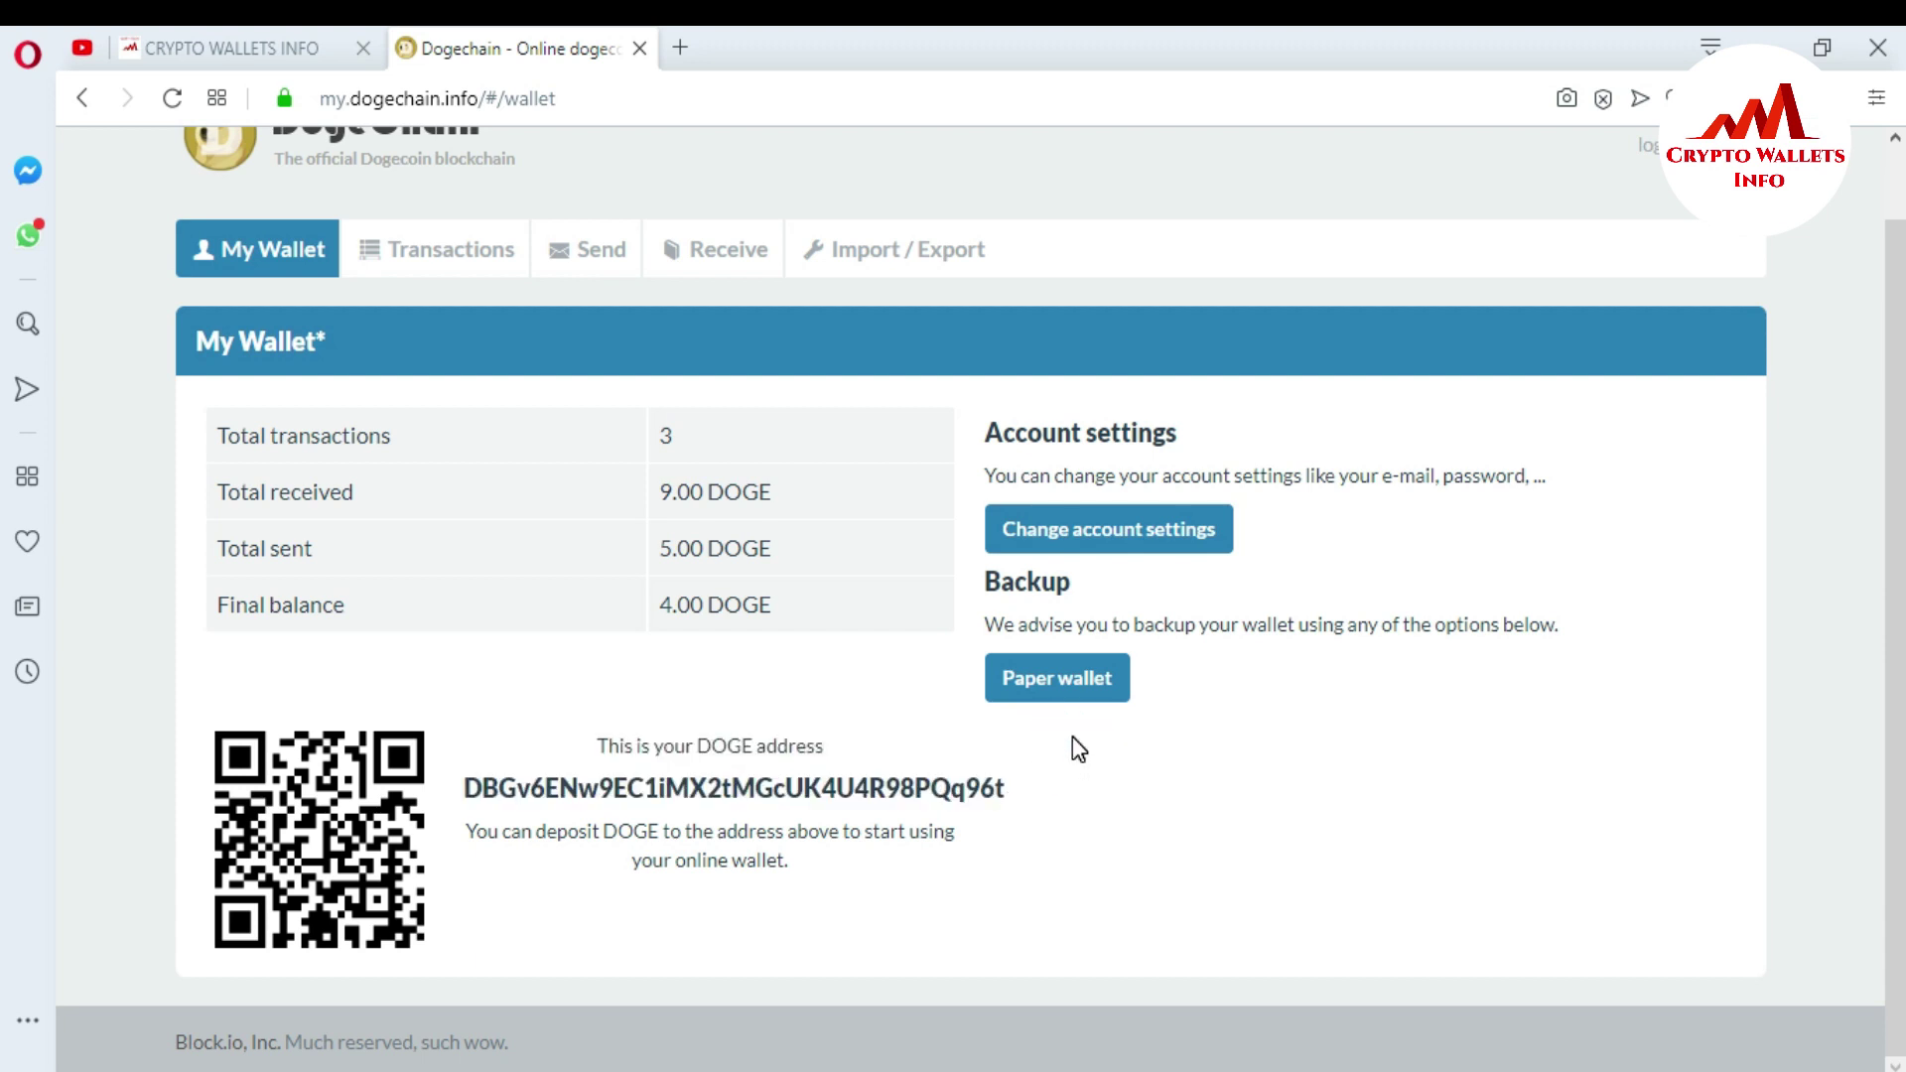
Download the Paper wallet backup PDF and open it from Opera's downloads
click(1058, 687)
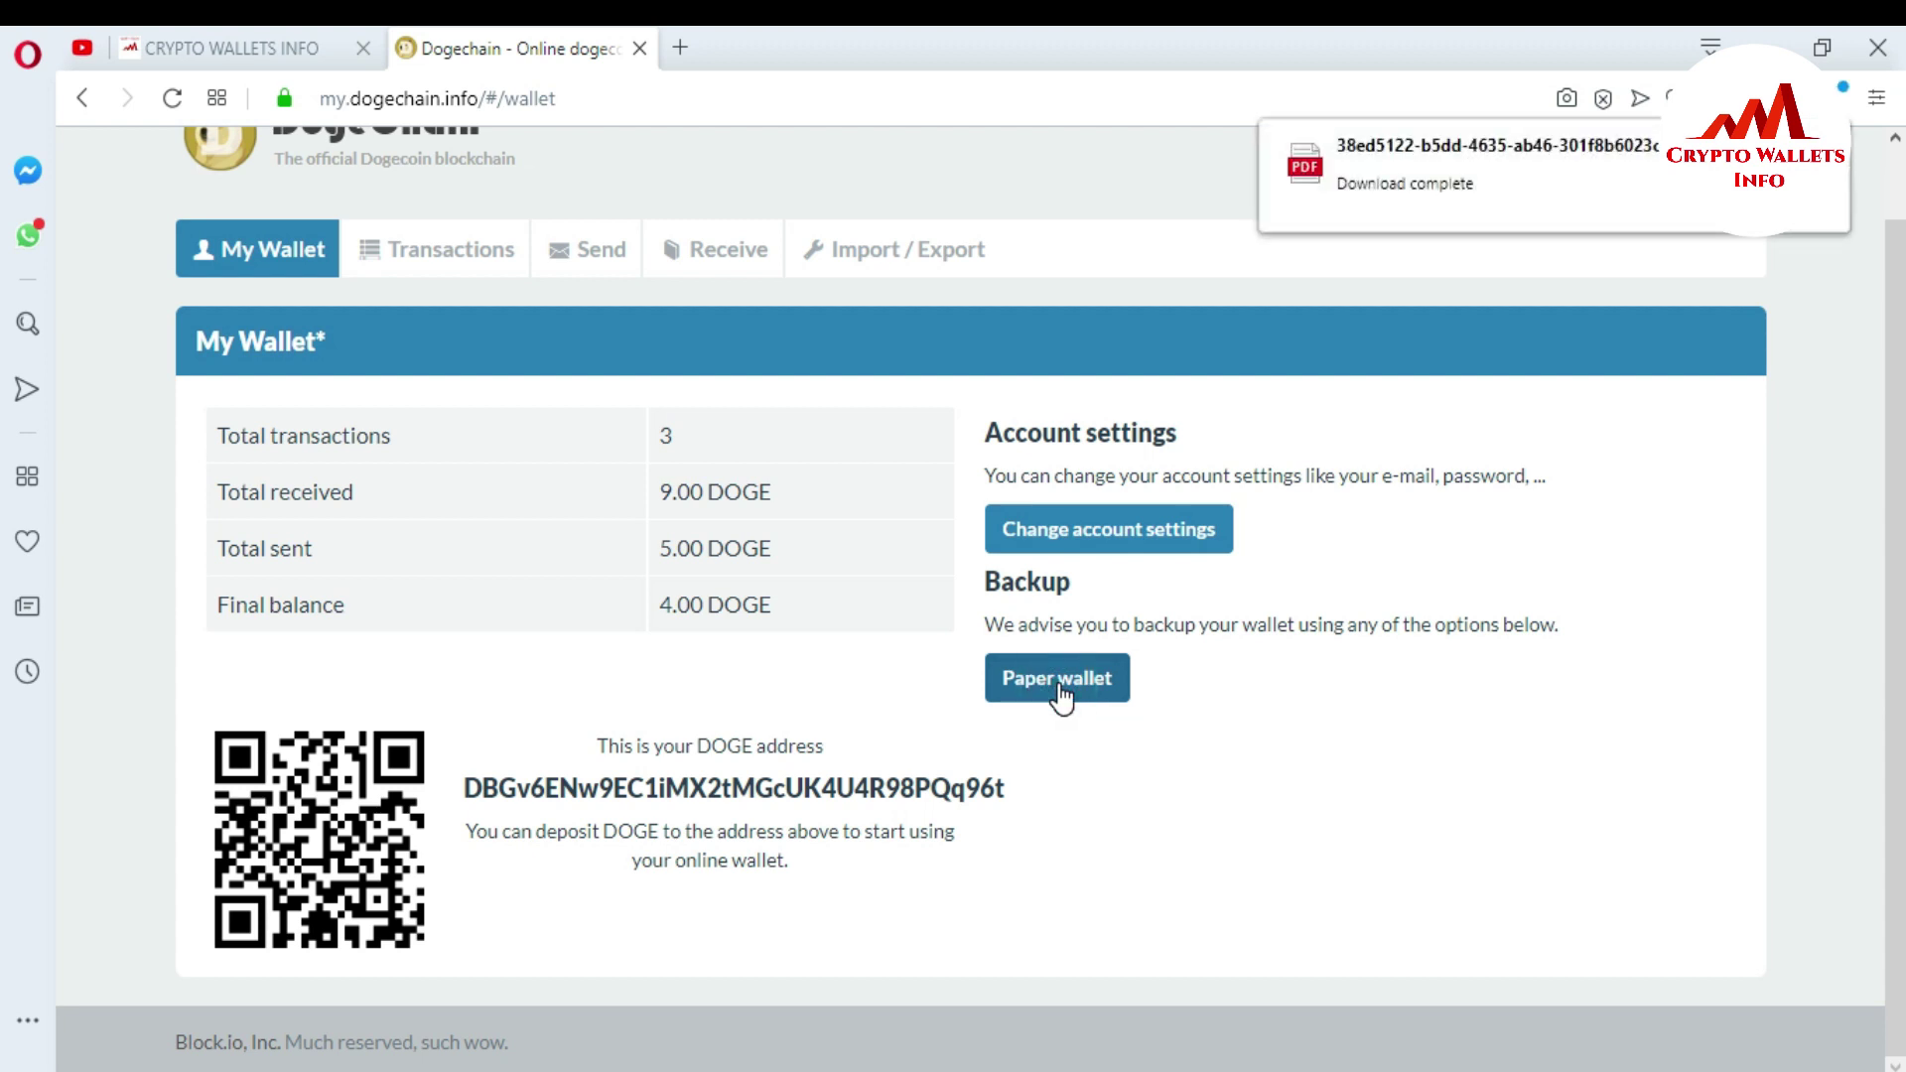
click(1503, 186)
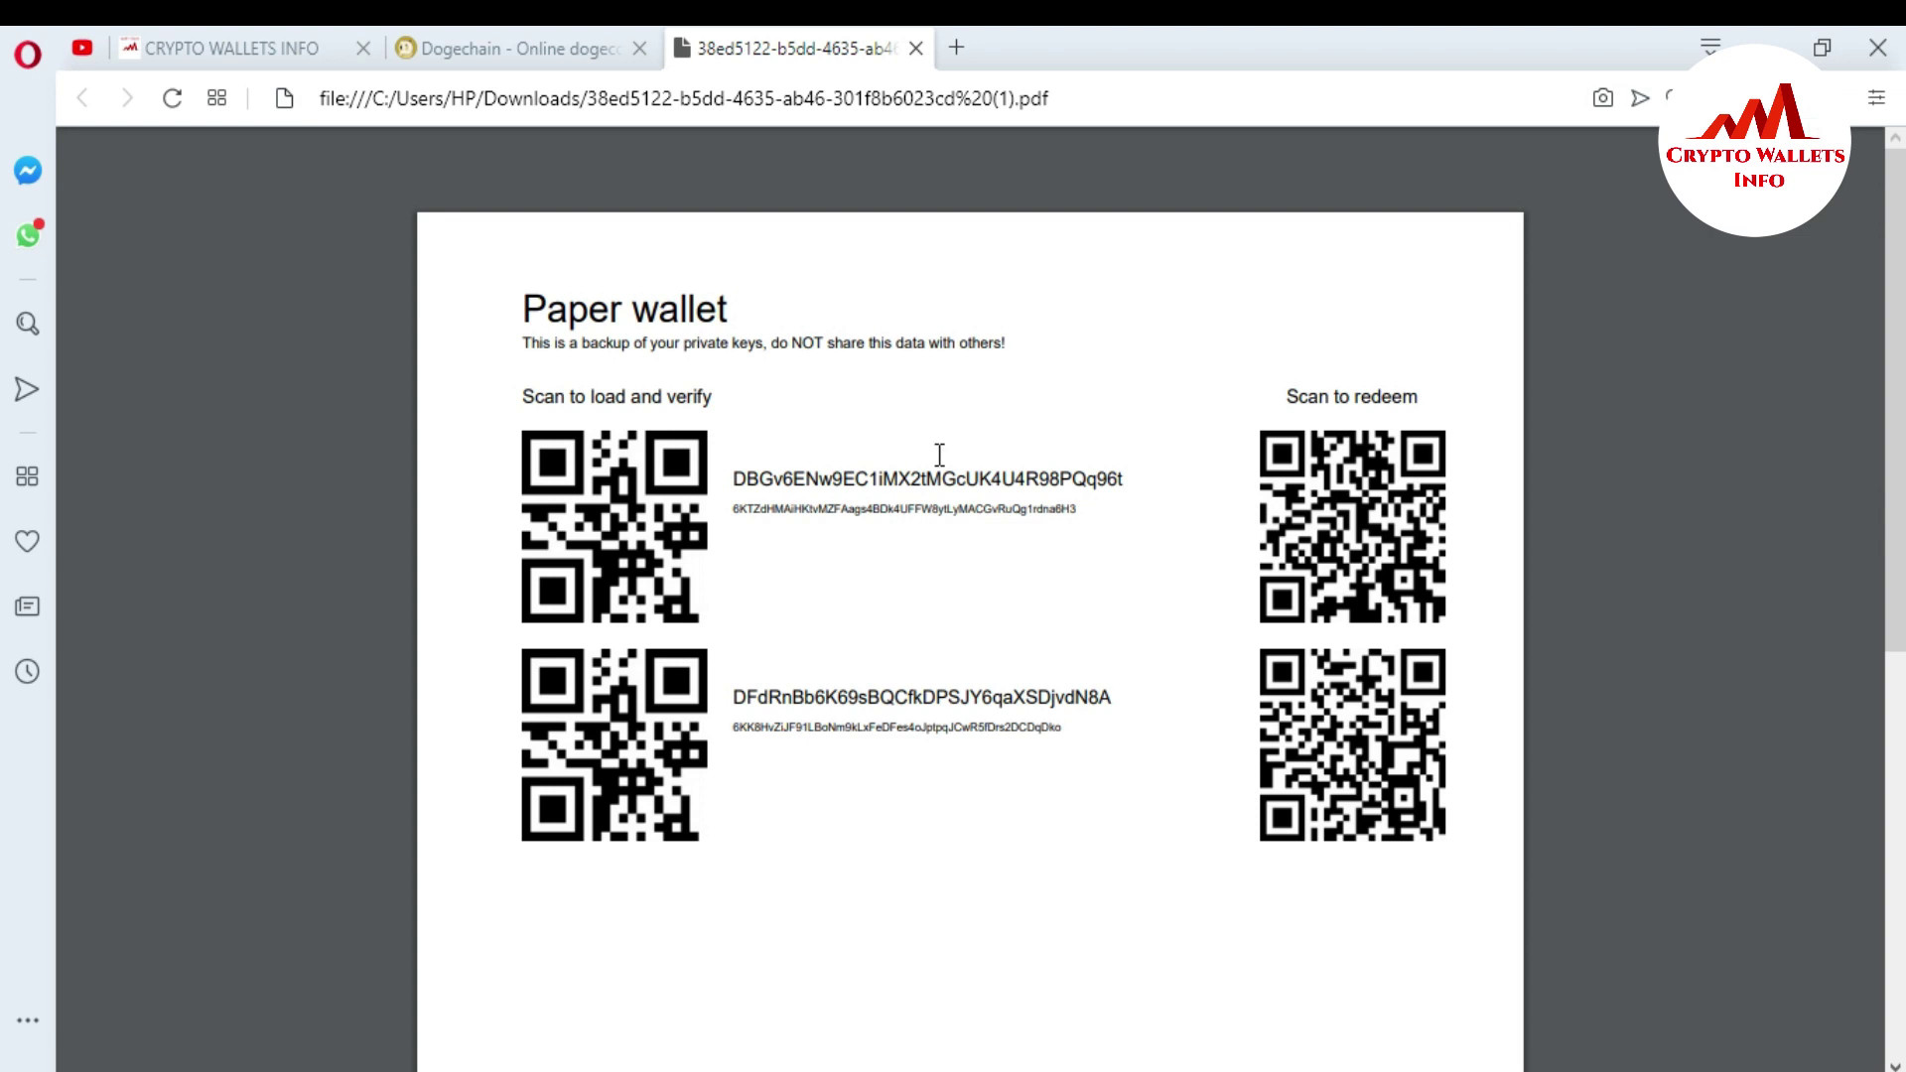
Review the paper wallet PDF, select part of the first private key, then close its tab
click(4, 362)
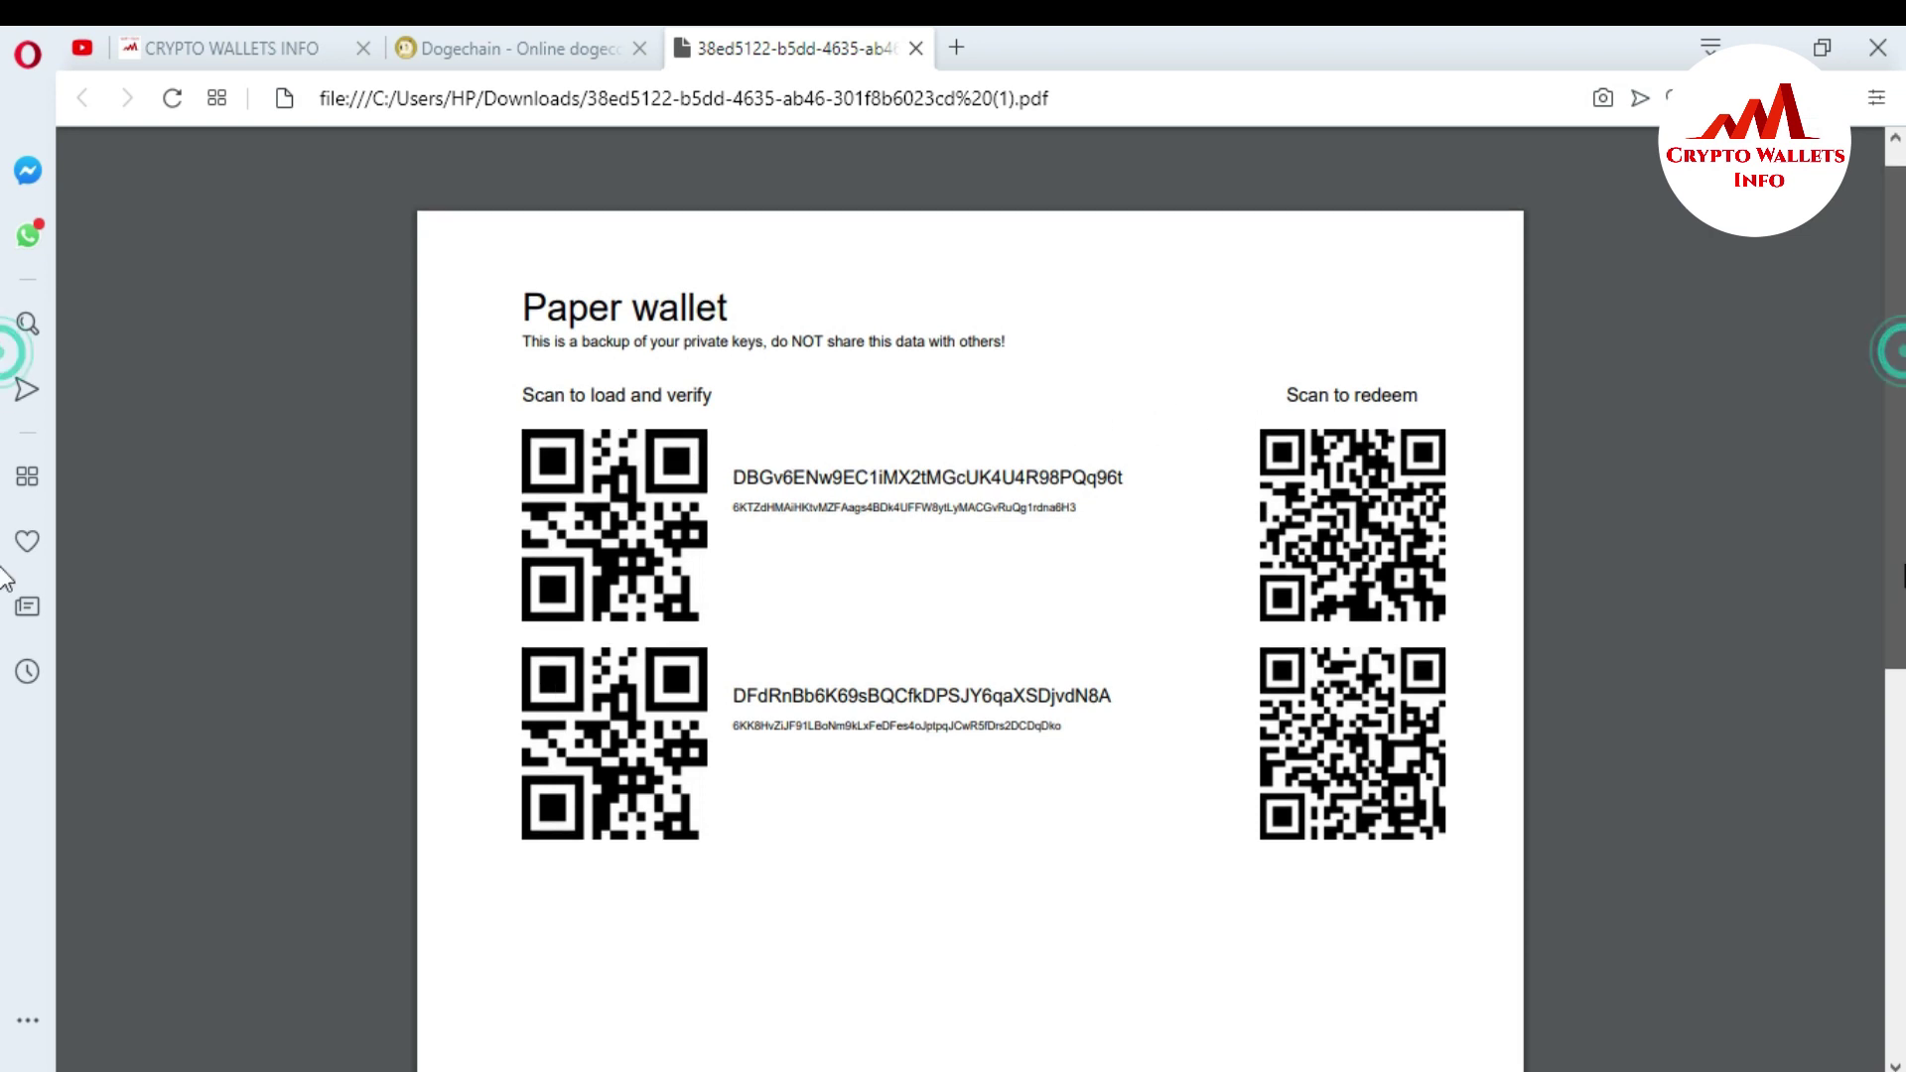
scroll(970, 595, down, 4)
scroll(996, 580, up, 4)
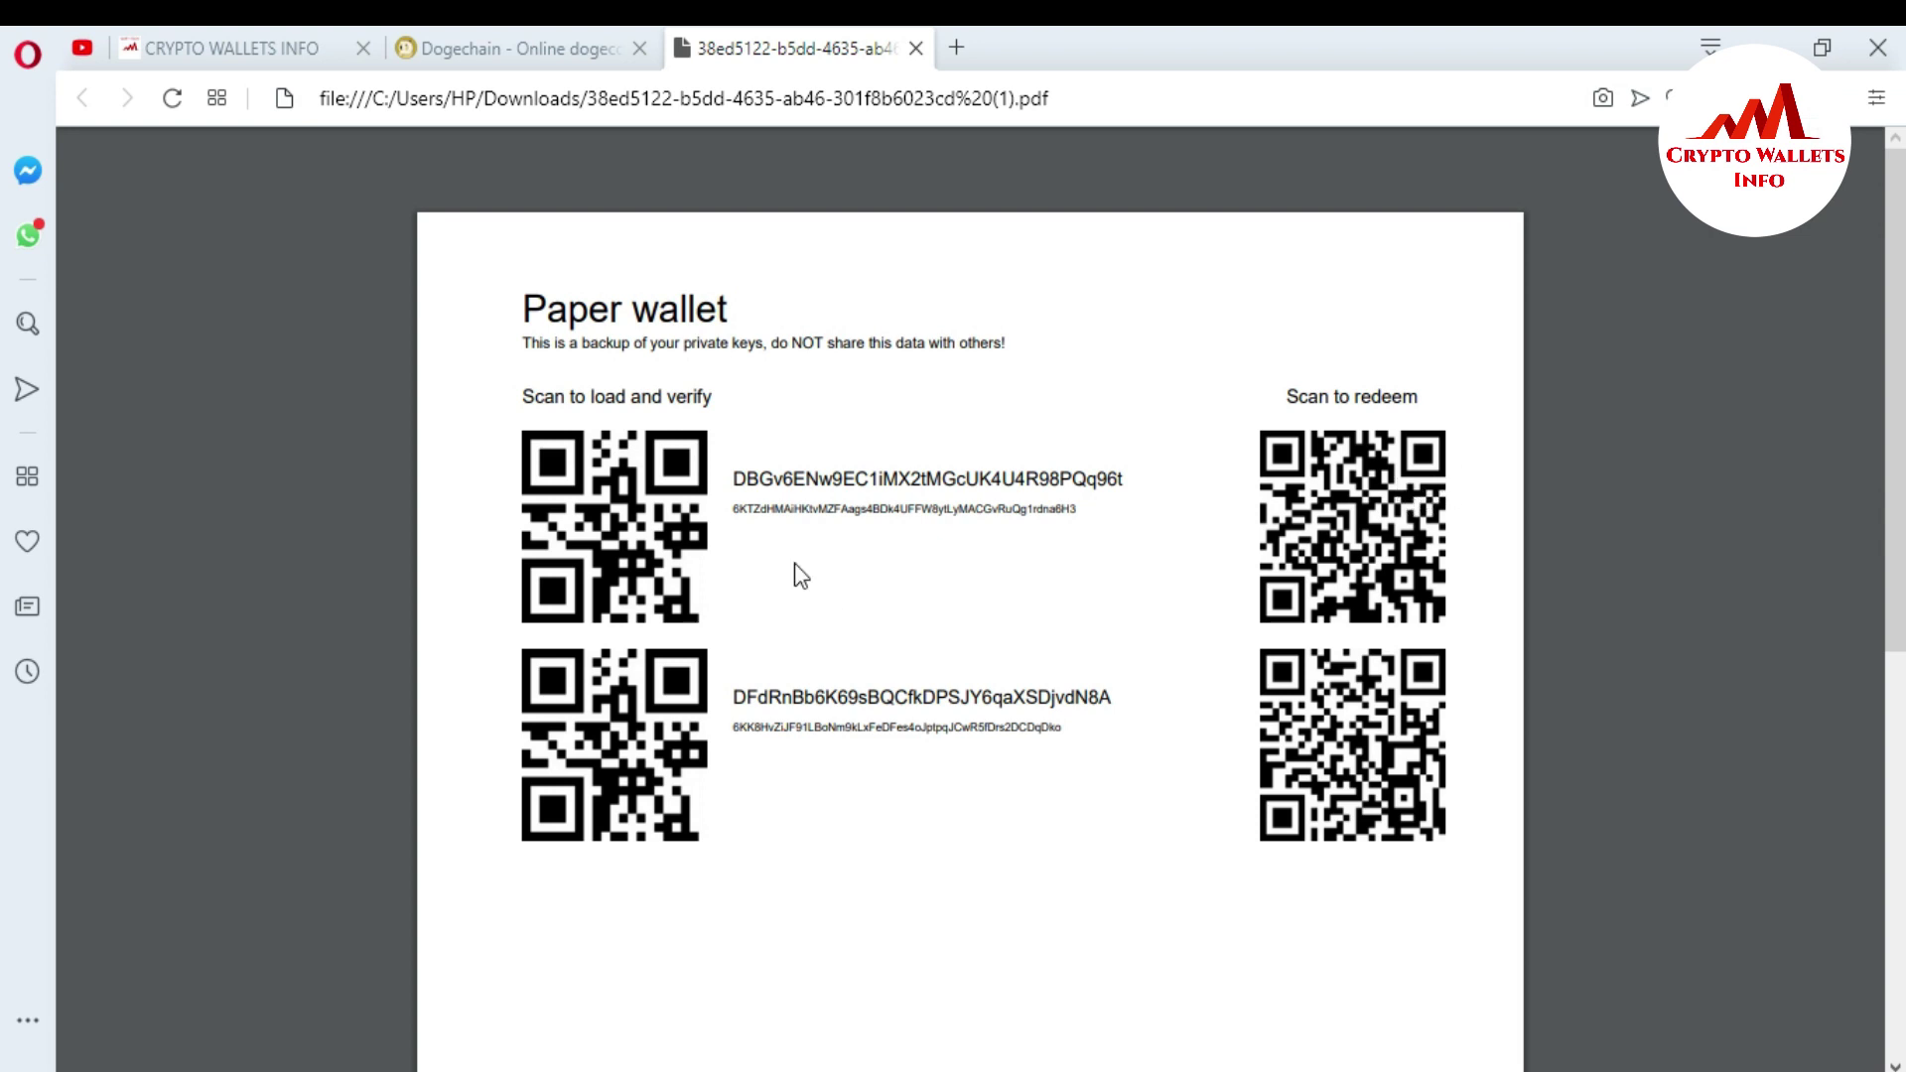
mouse_move(735, 510)
mouse_down()
mouse_move(1077, 513)
mouse_move(1135, 478)
mouse_move(732, 475)
mouse_up()
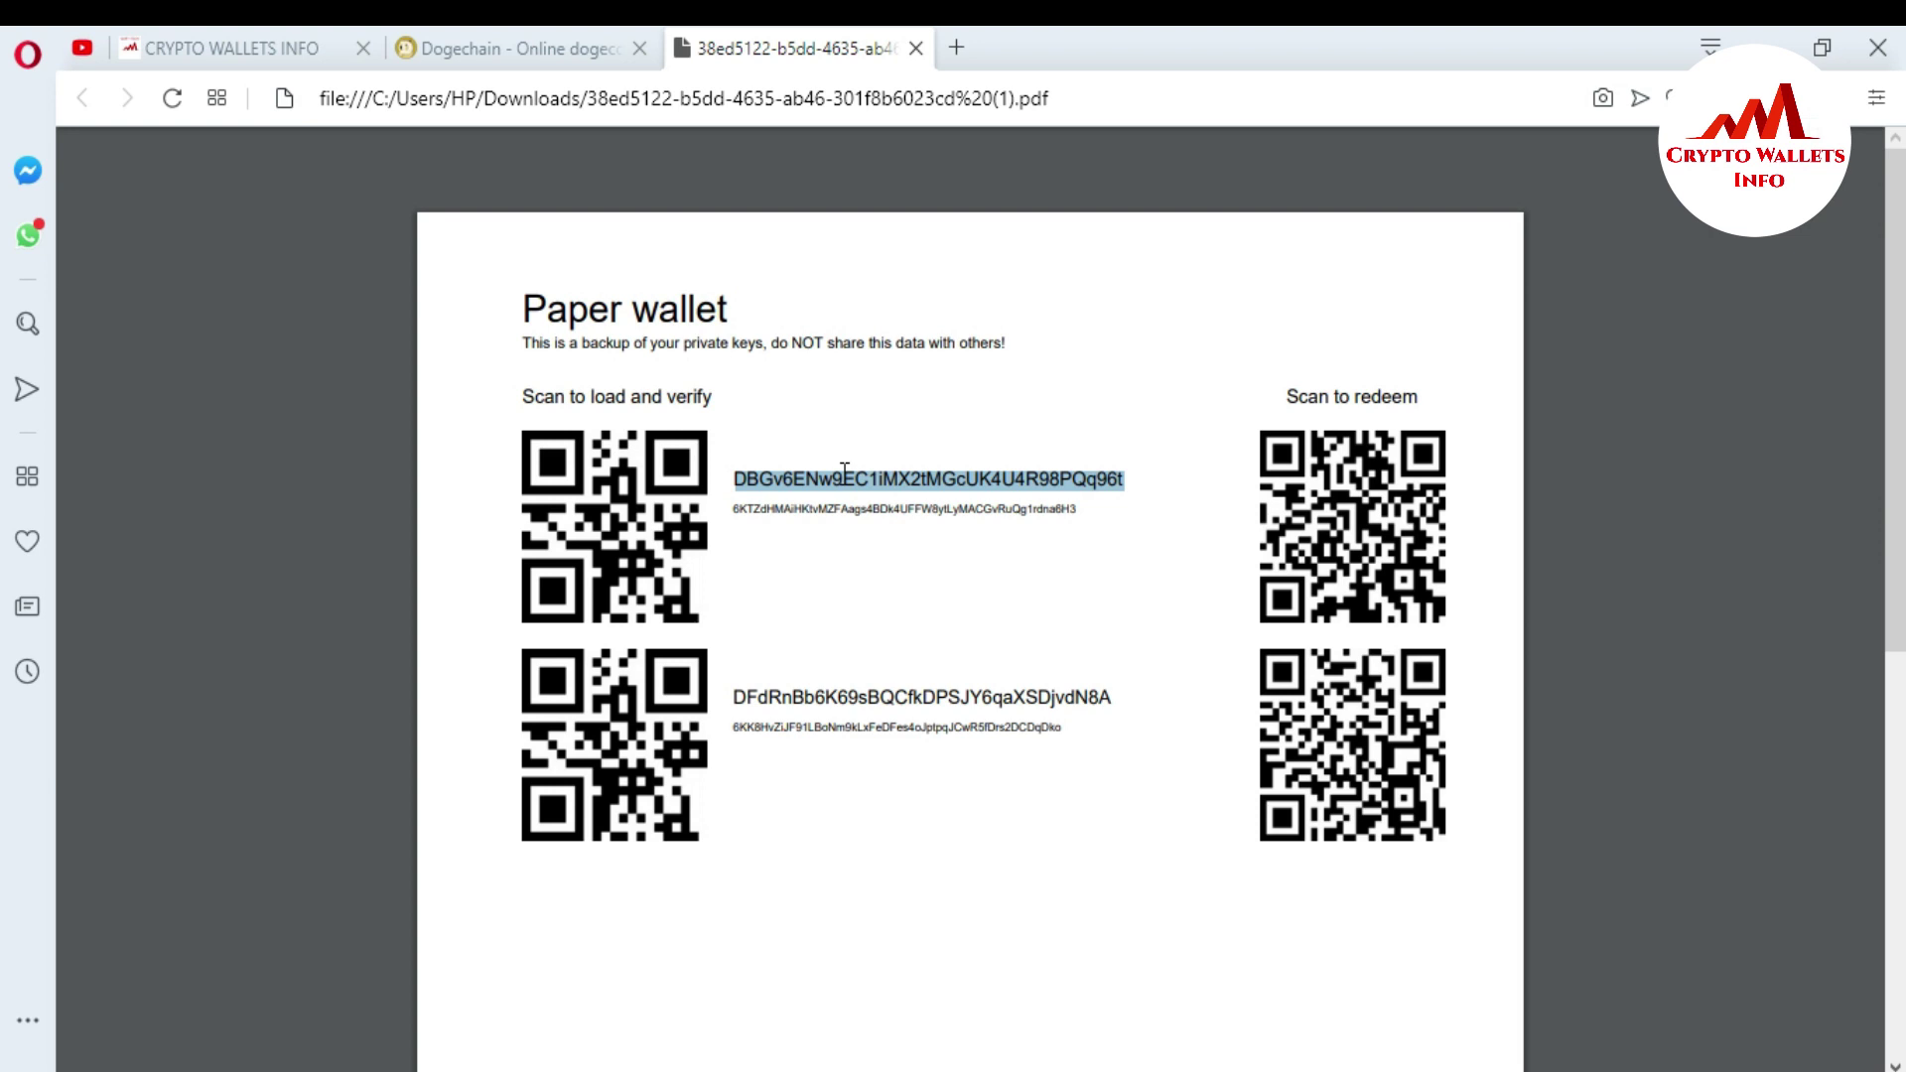
click(918, 45)
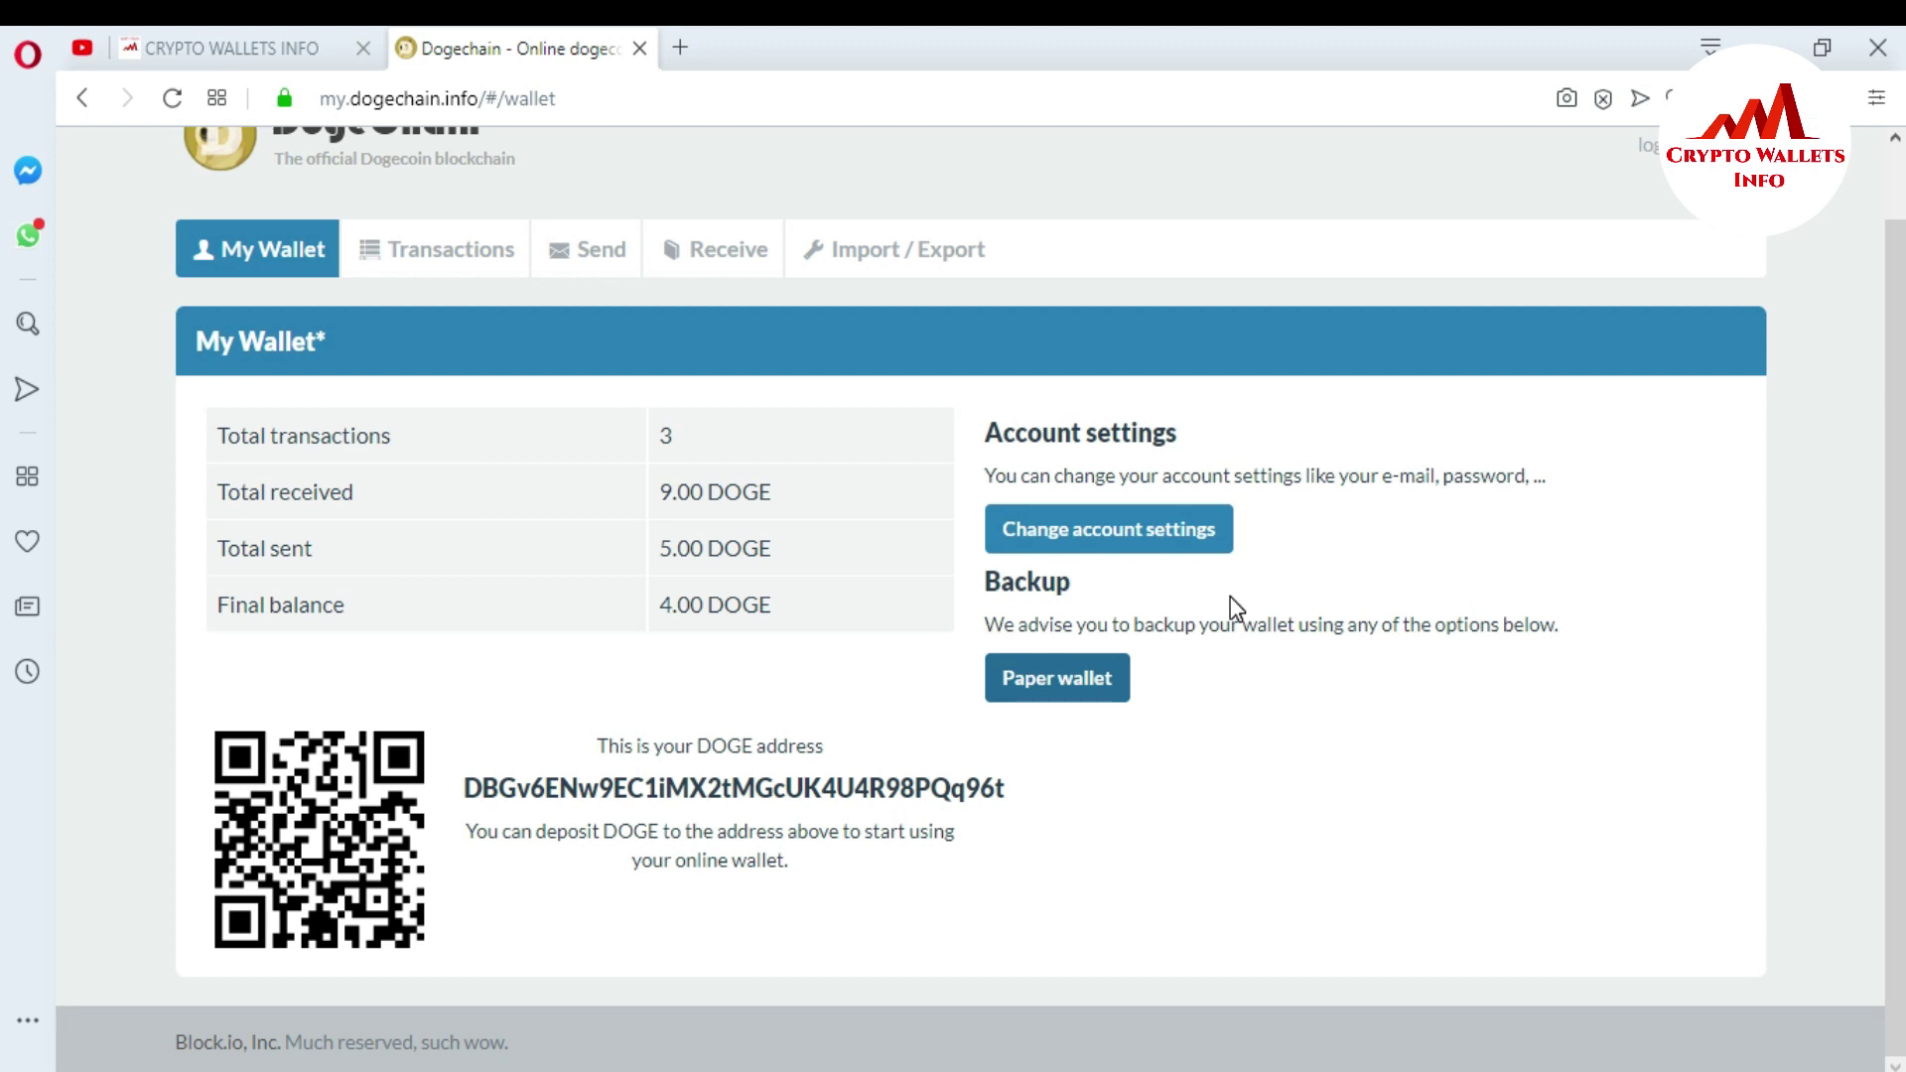
Open Change account settings, select part of the e-mail address, then go to Passwords
click(1112, 541)
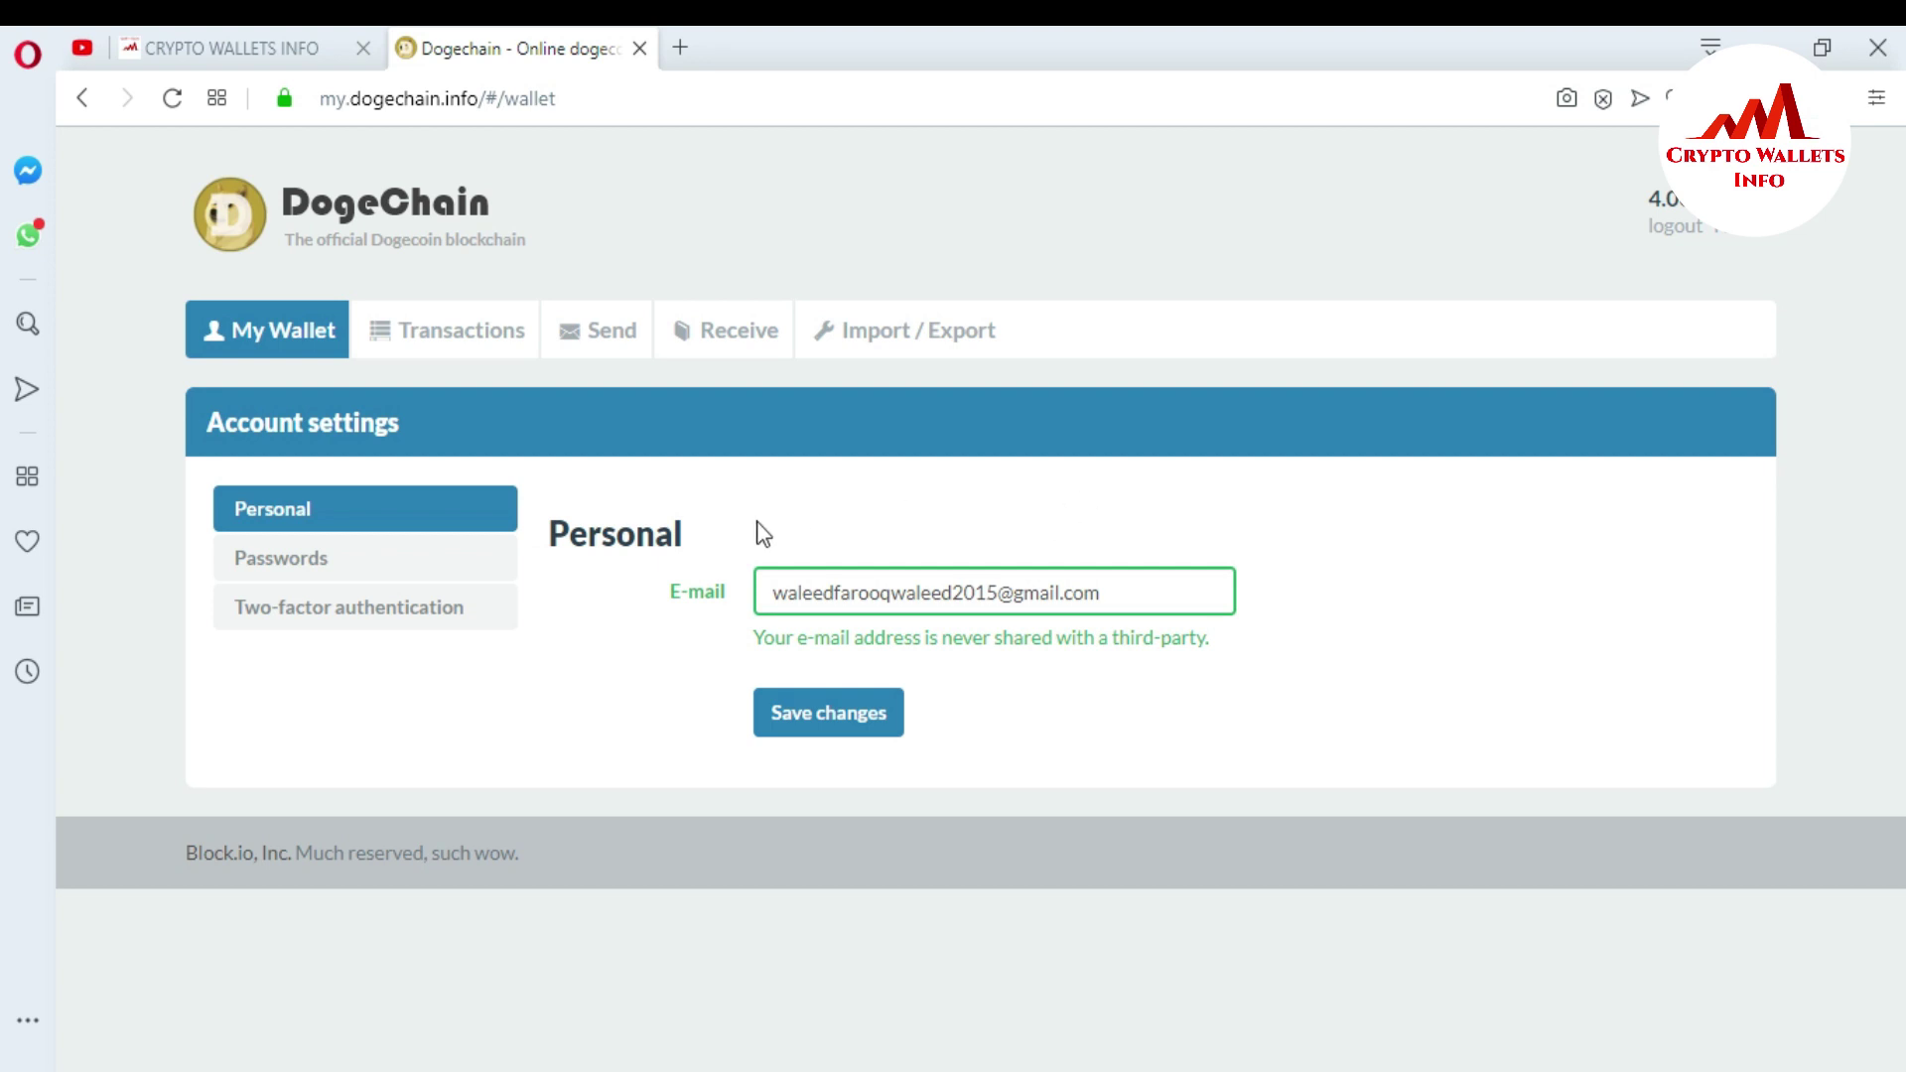
click(1121, 589)
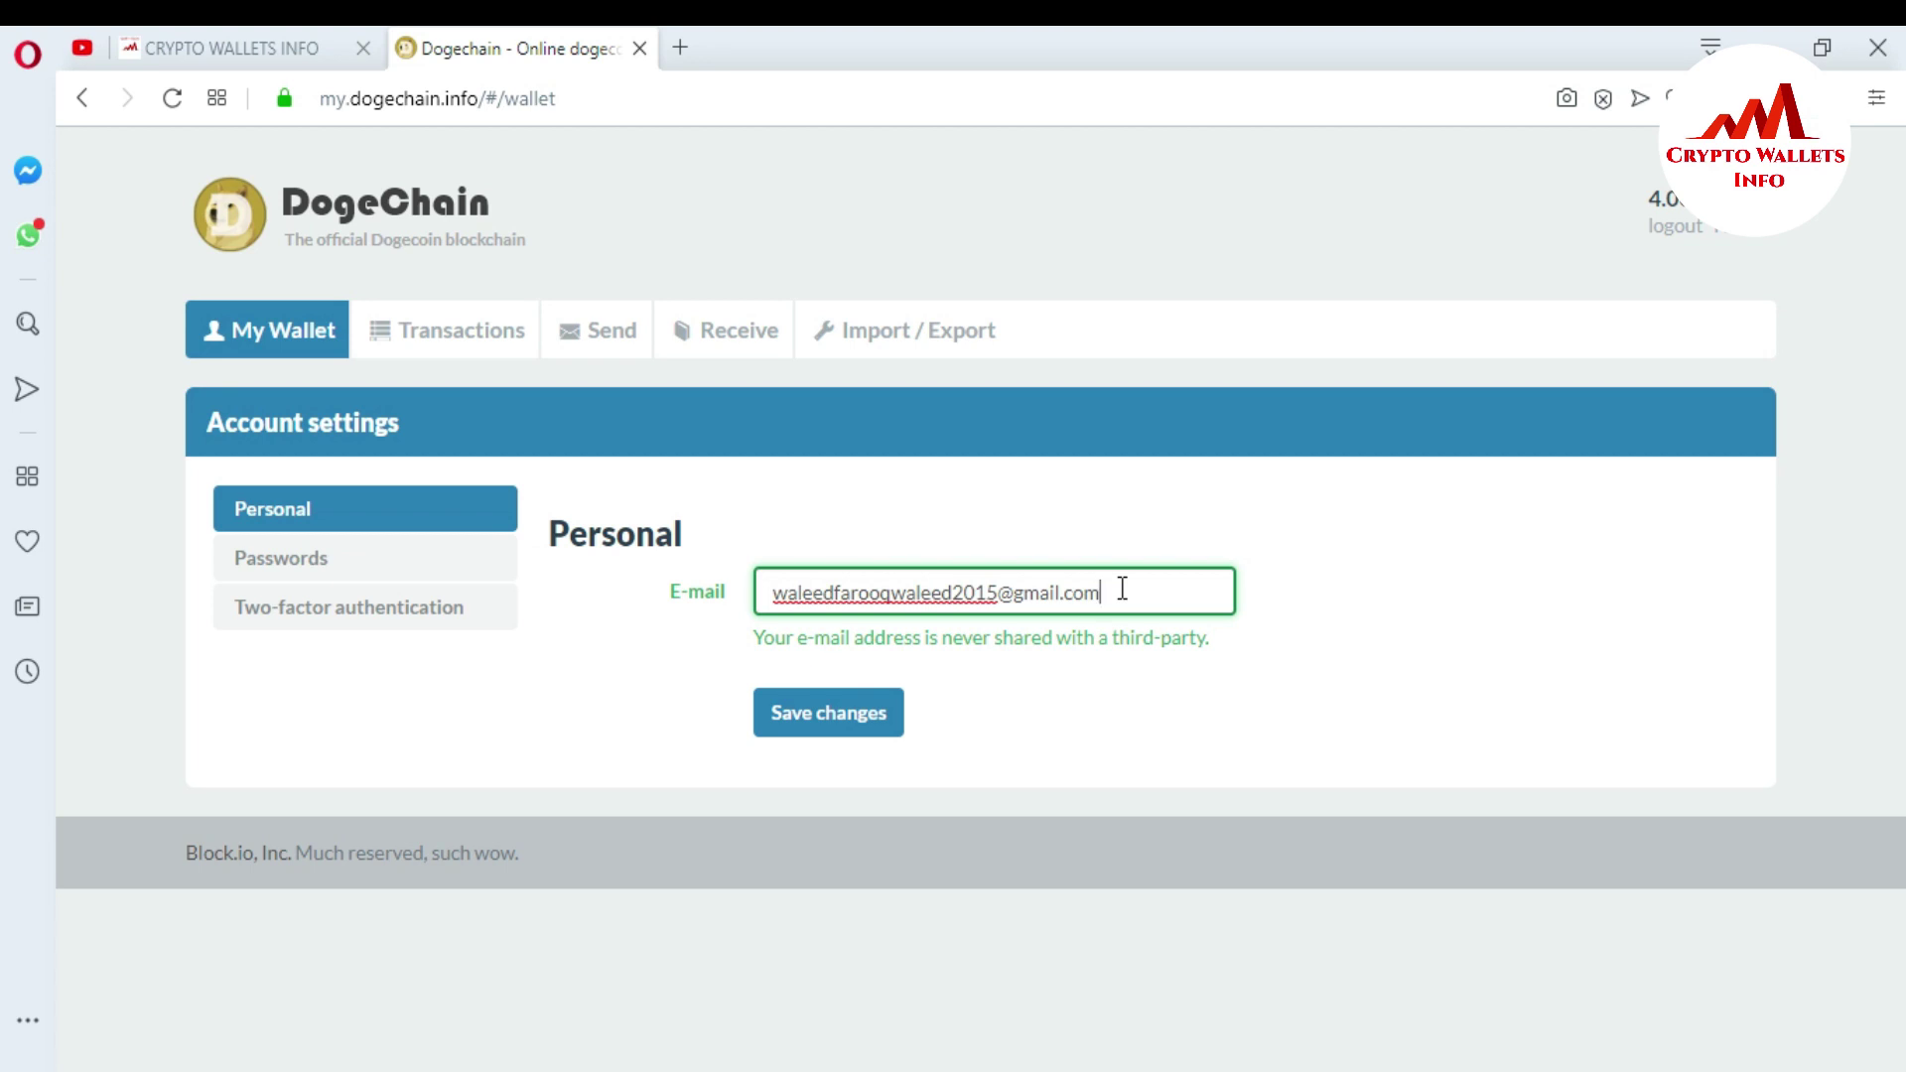
click(1120, 591)
drag(1120, 590, 1062, 581)
click(296, 560)
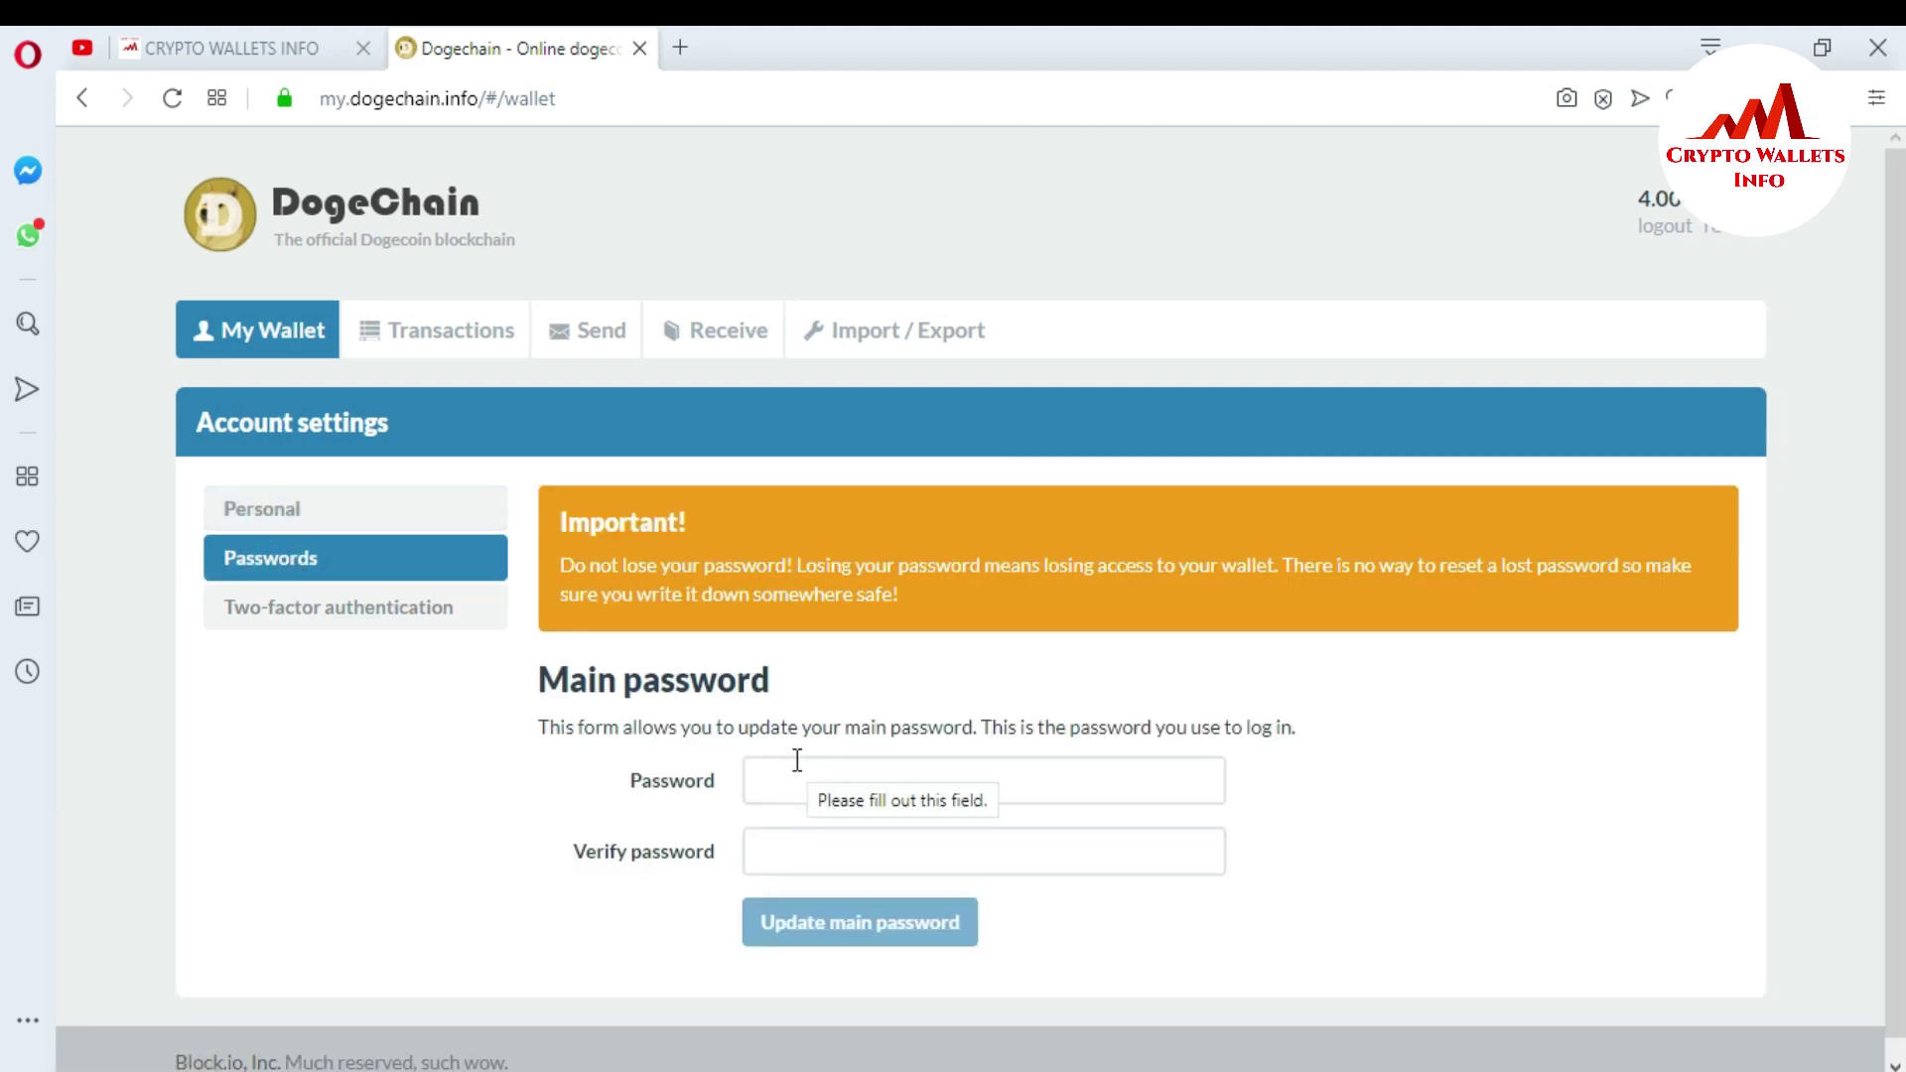
click(797, 762)
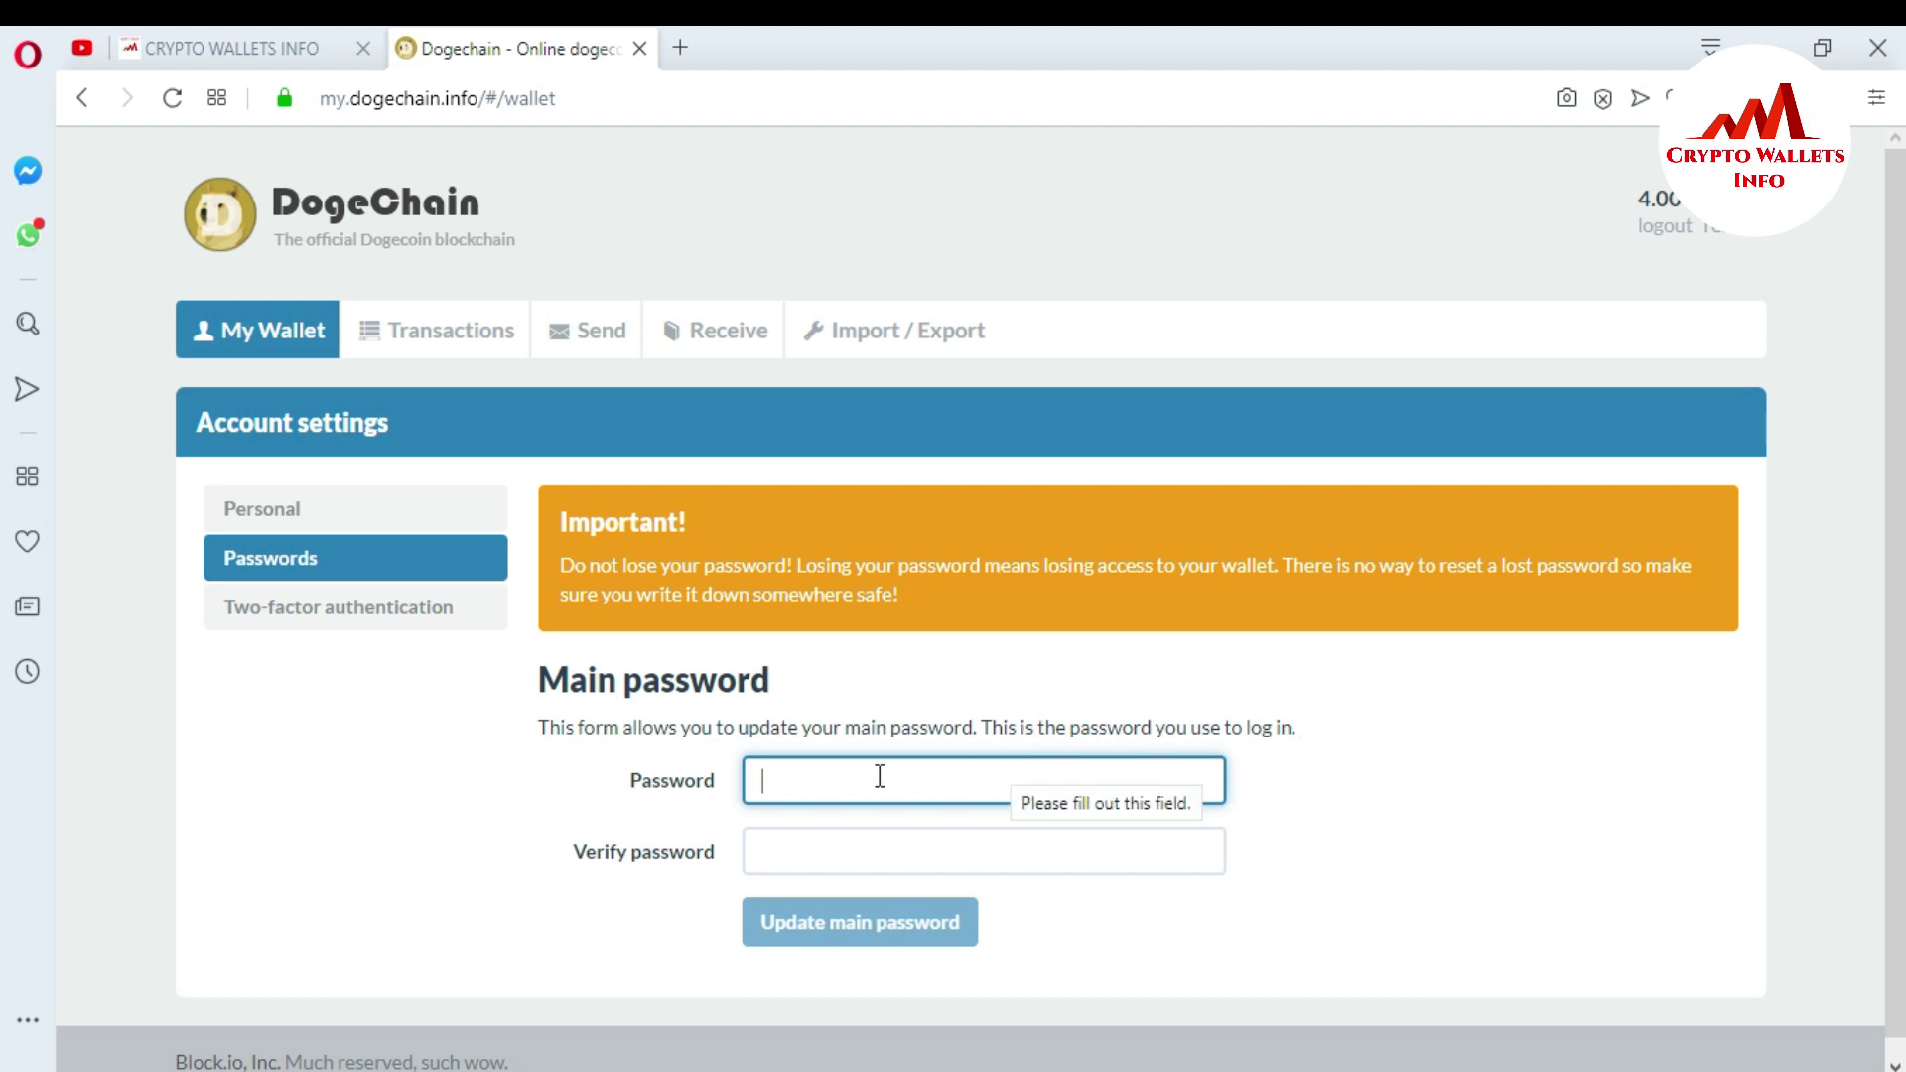
click(775, 784)
click(789, 840)
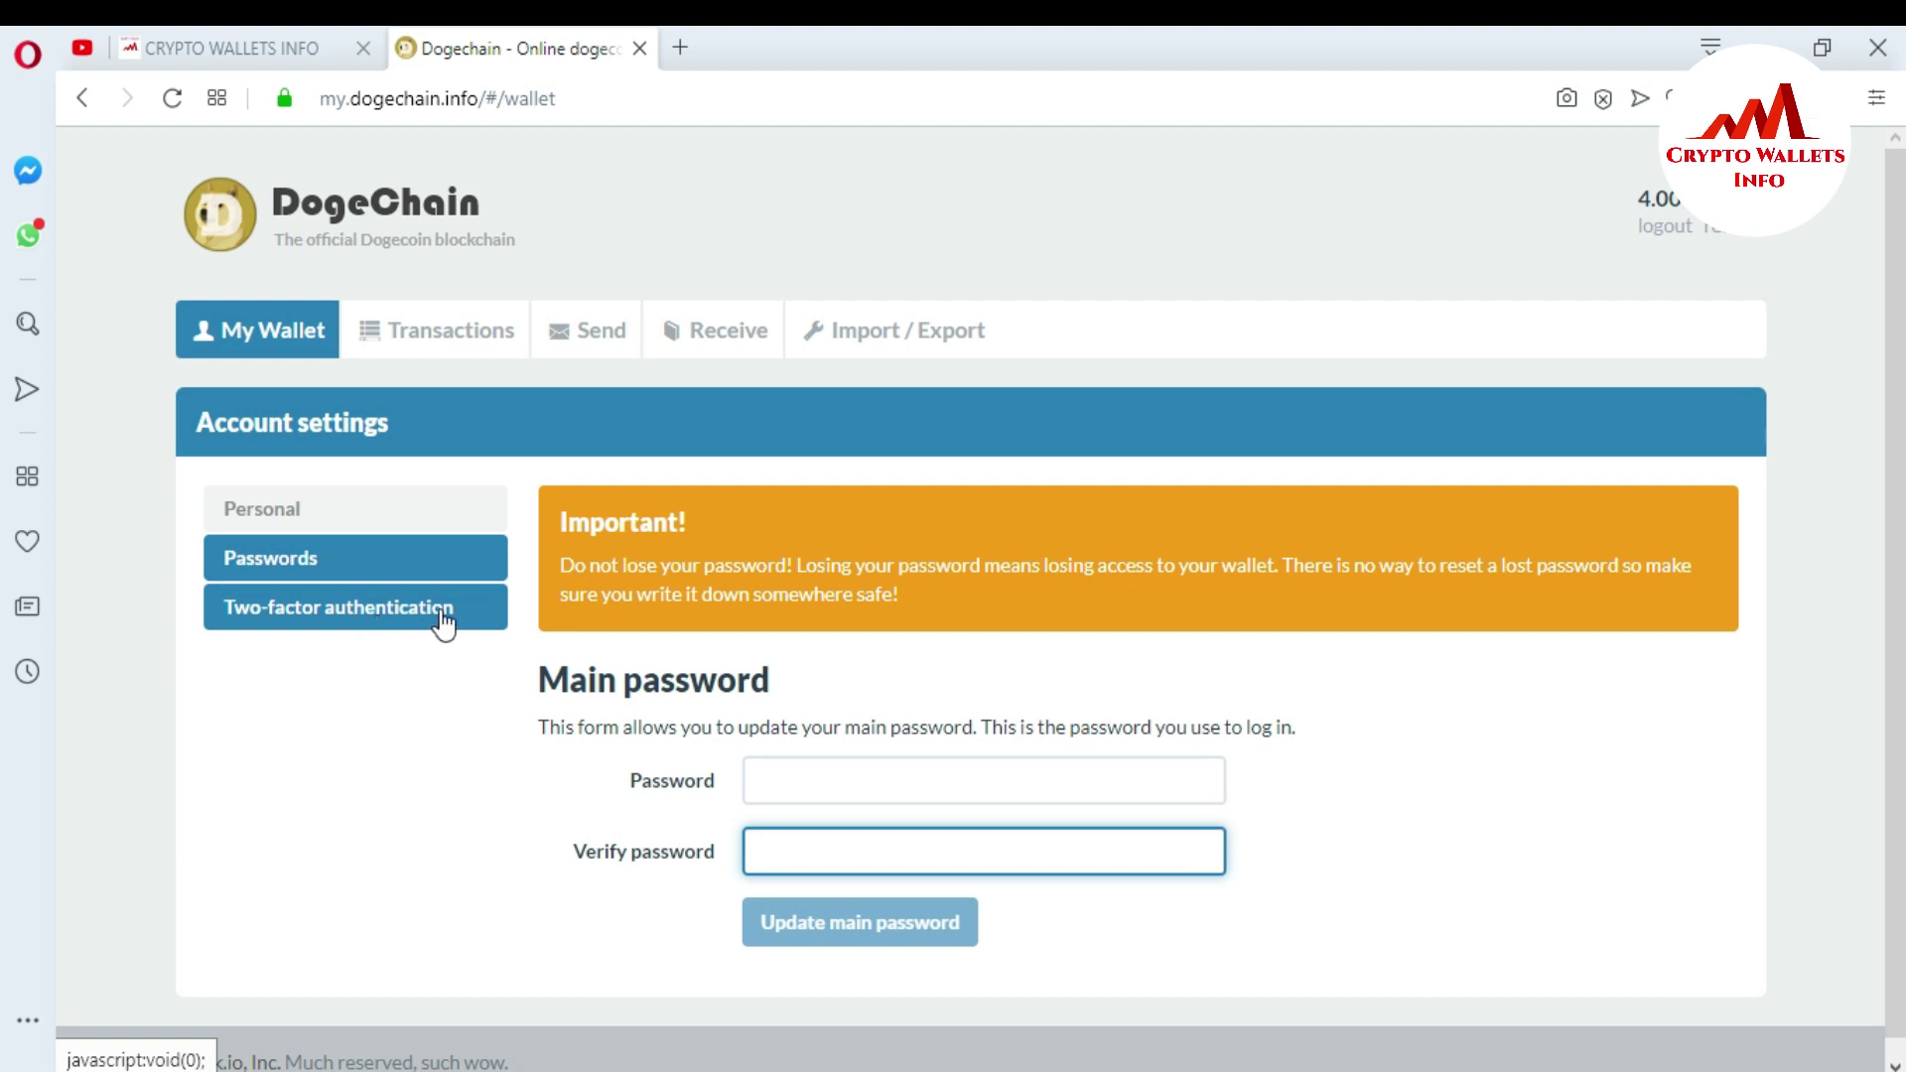
Show the Two-factor authentication section of the Account settings
click(337, 613)
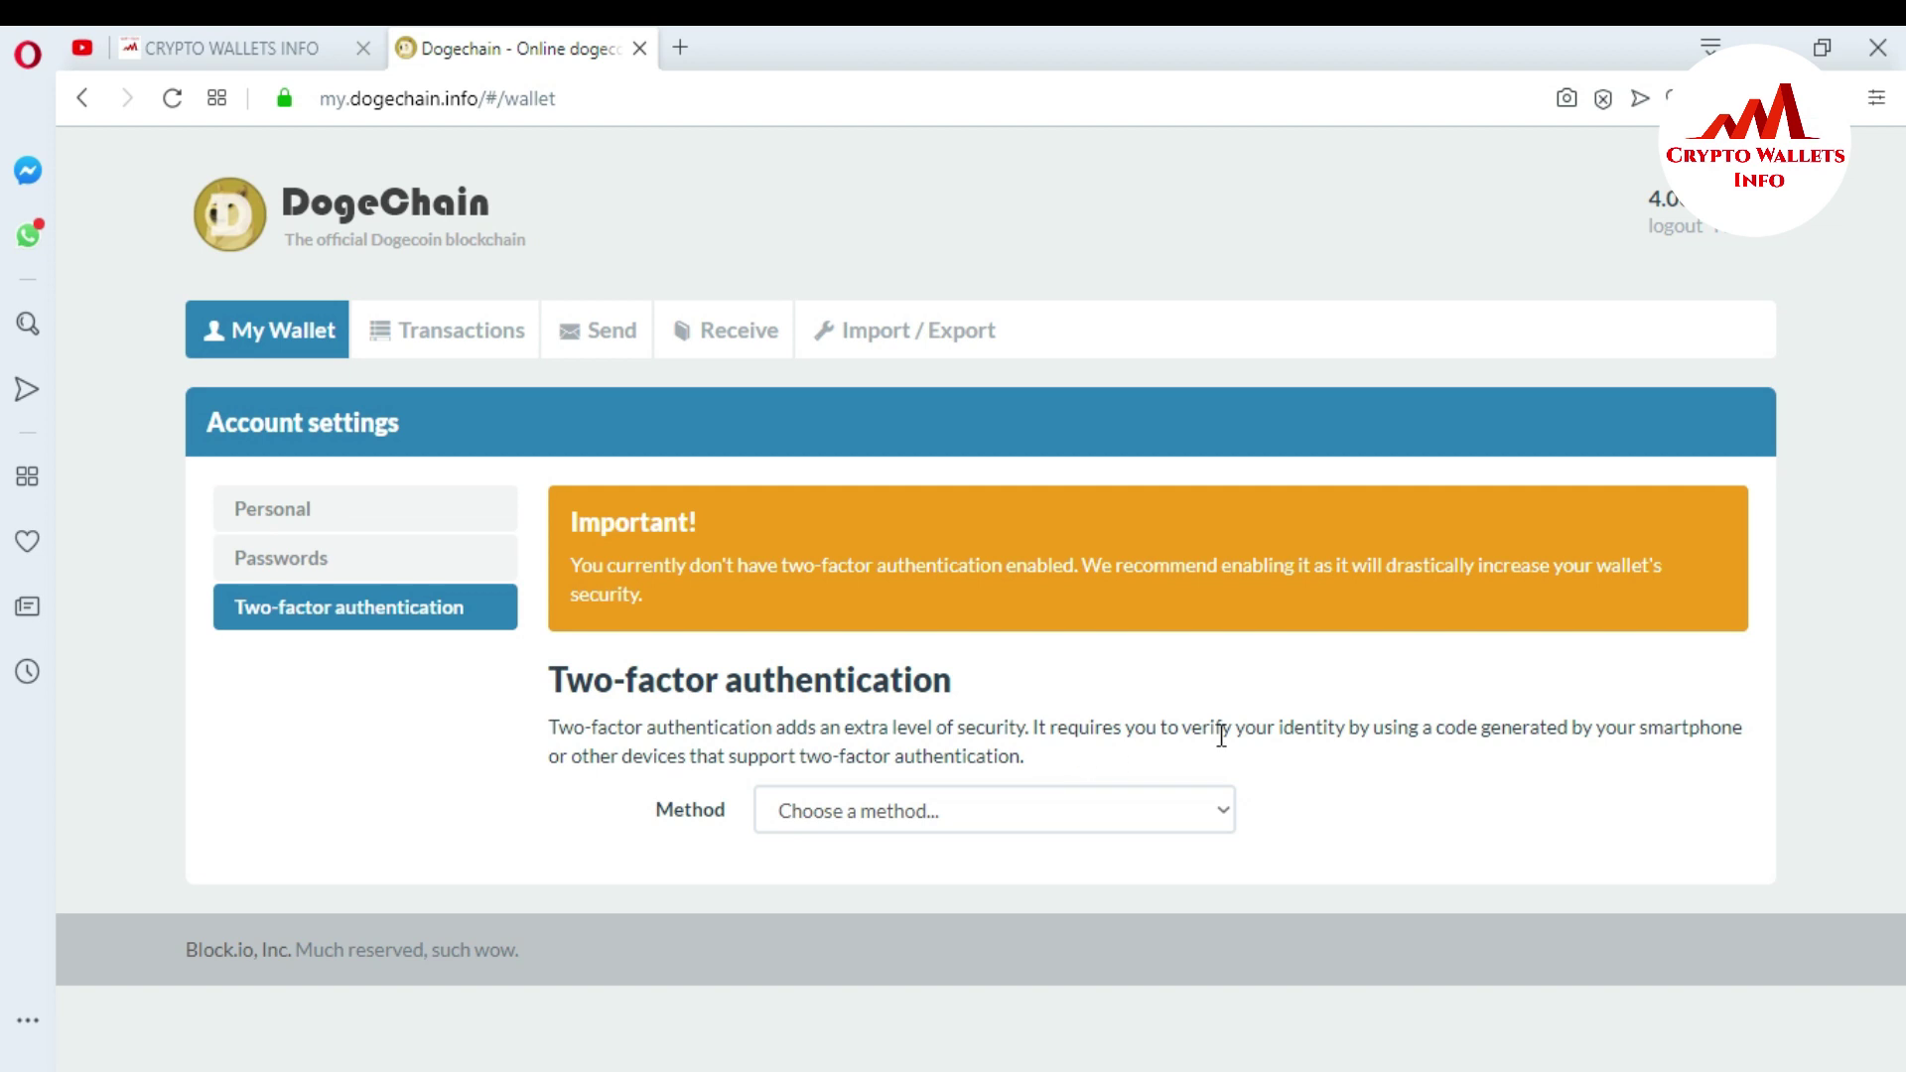
Set the 2FA method to Google Authenticator and focus the Token field beneath its QR code
click(1217, 812)
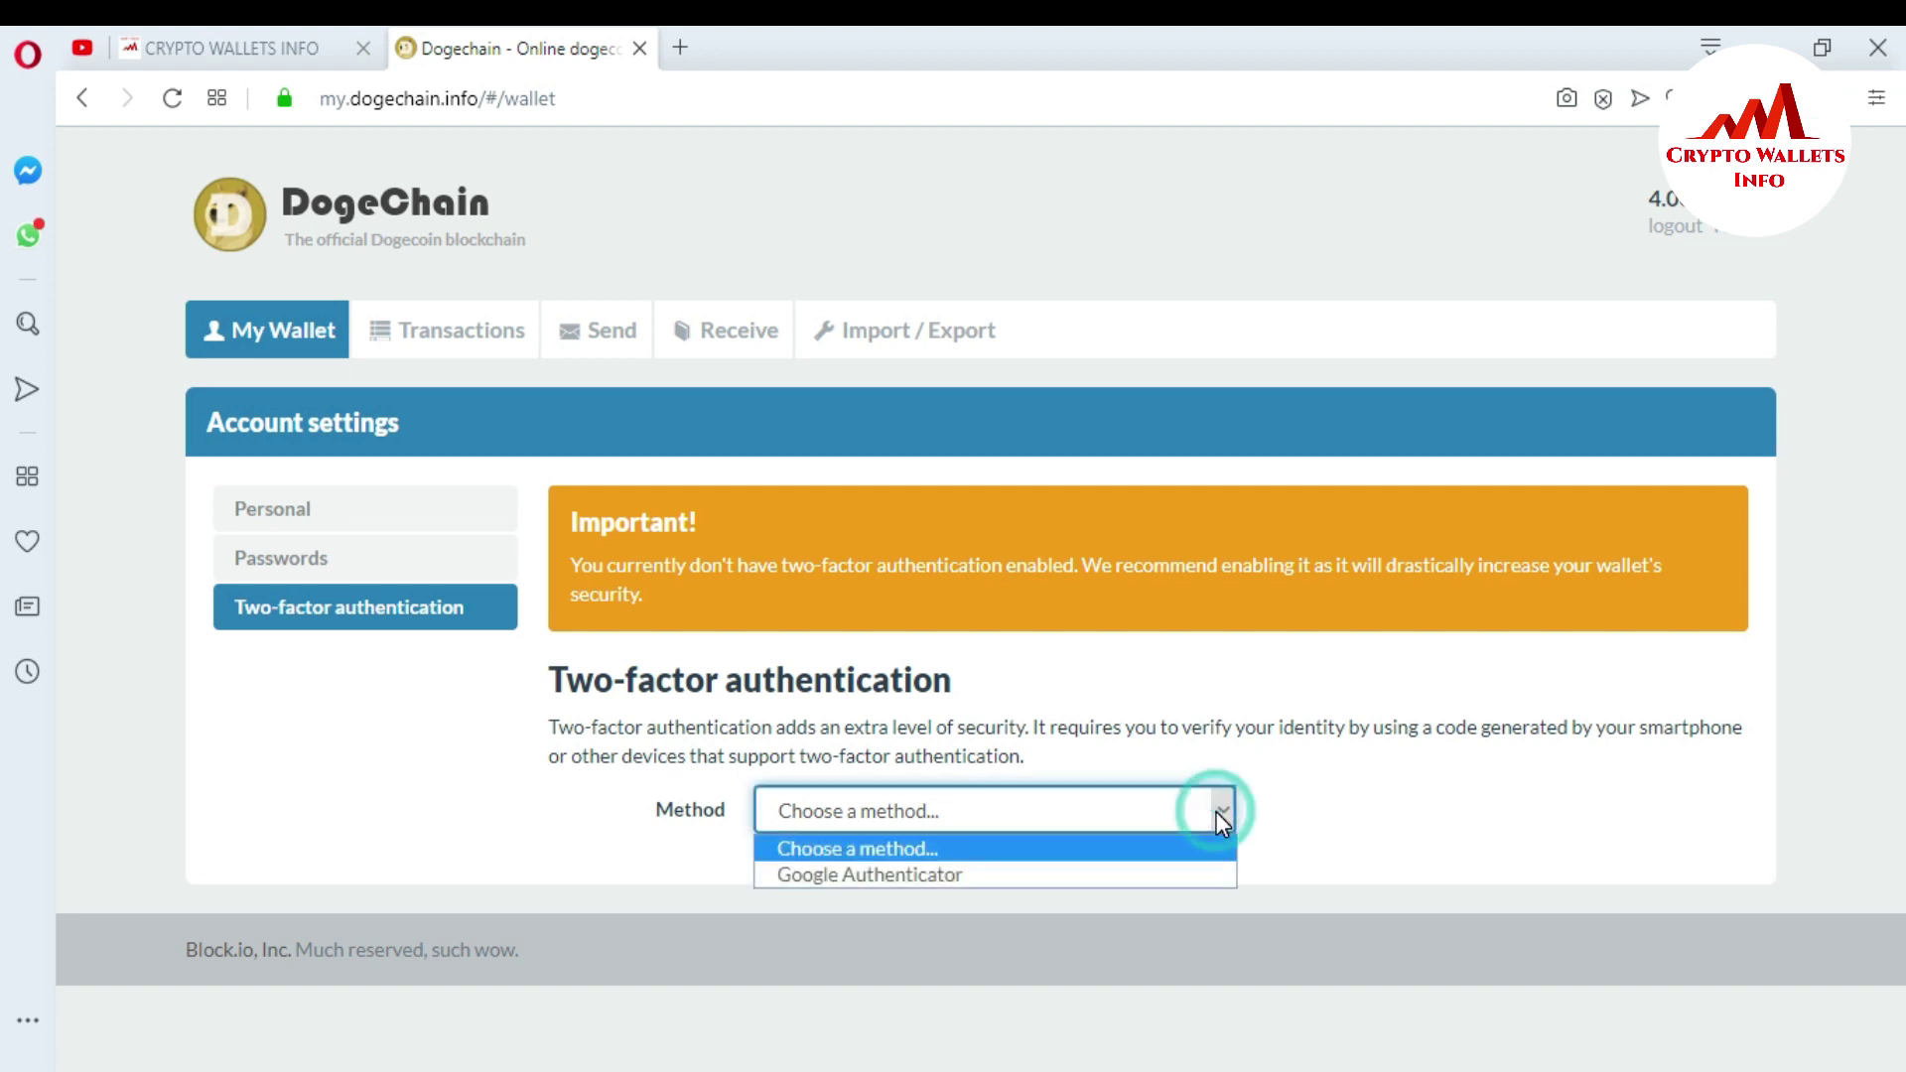
click(991, 874)
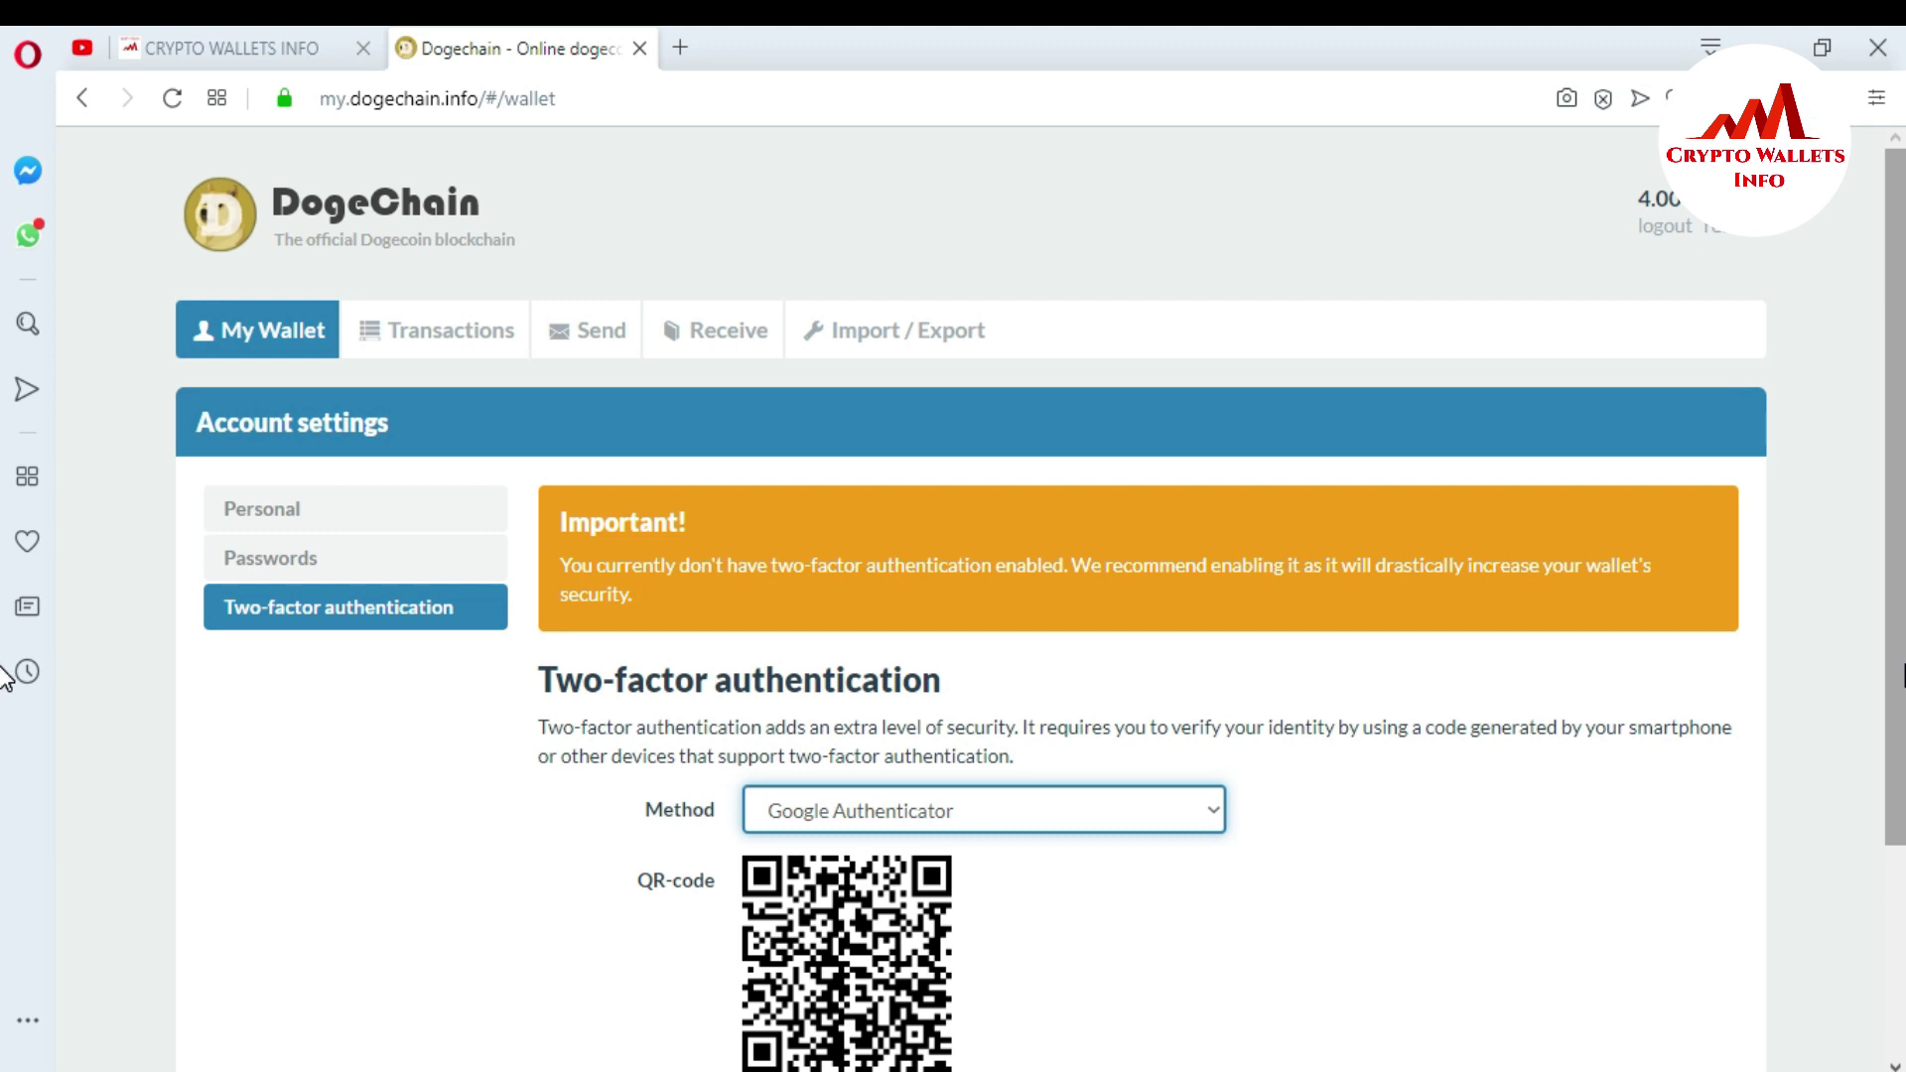
scroll(1896, 695, down, 3)
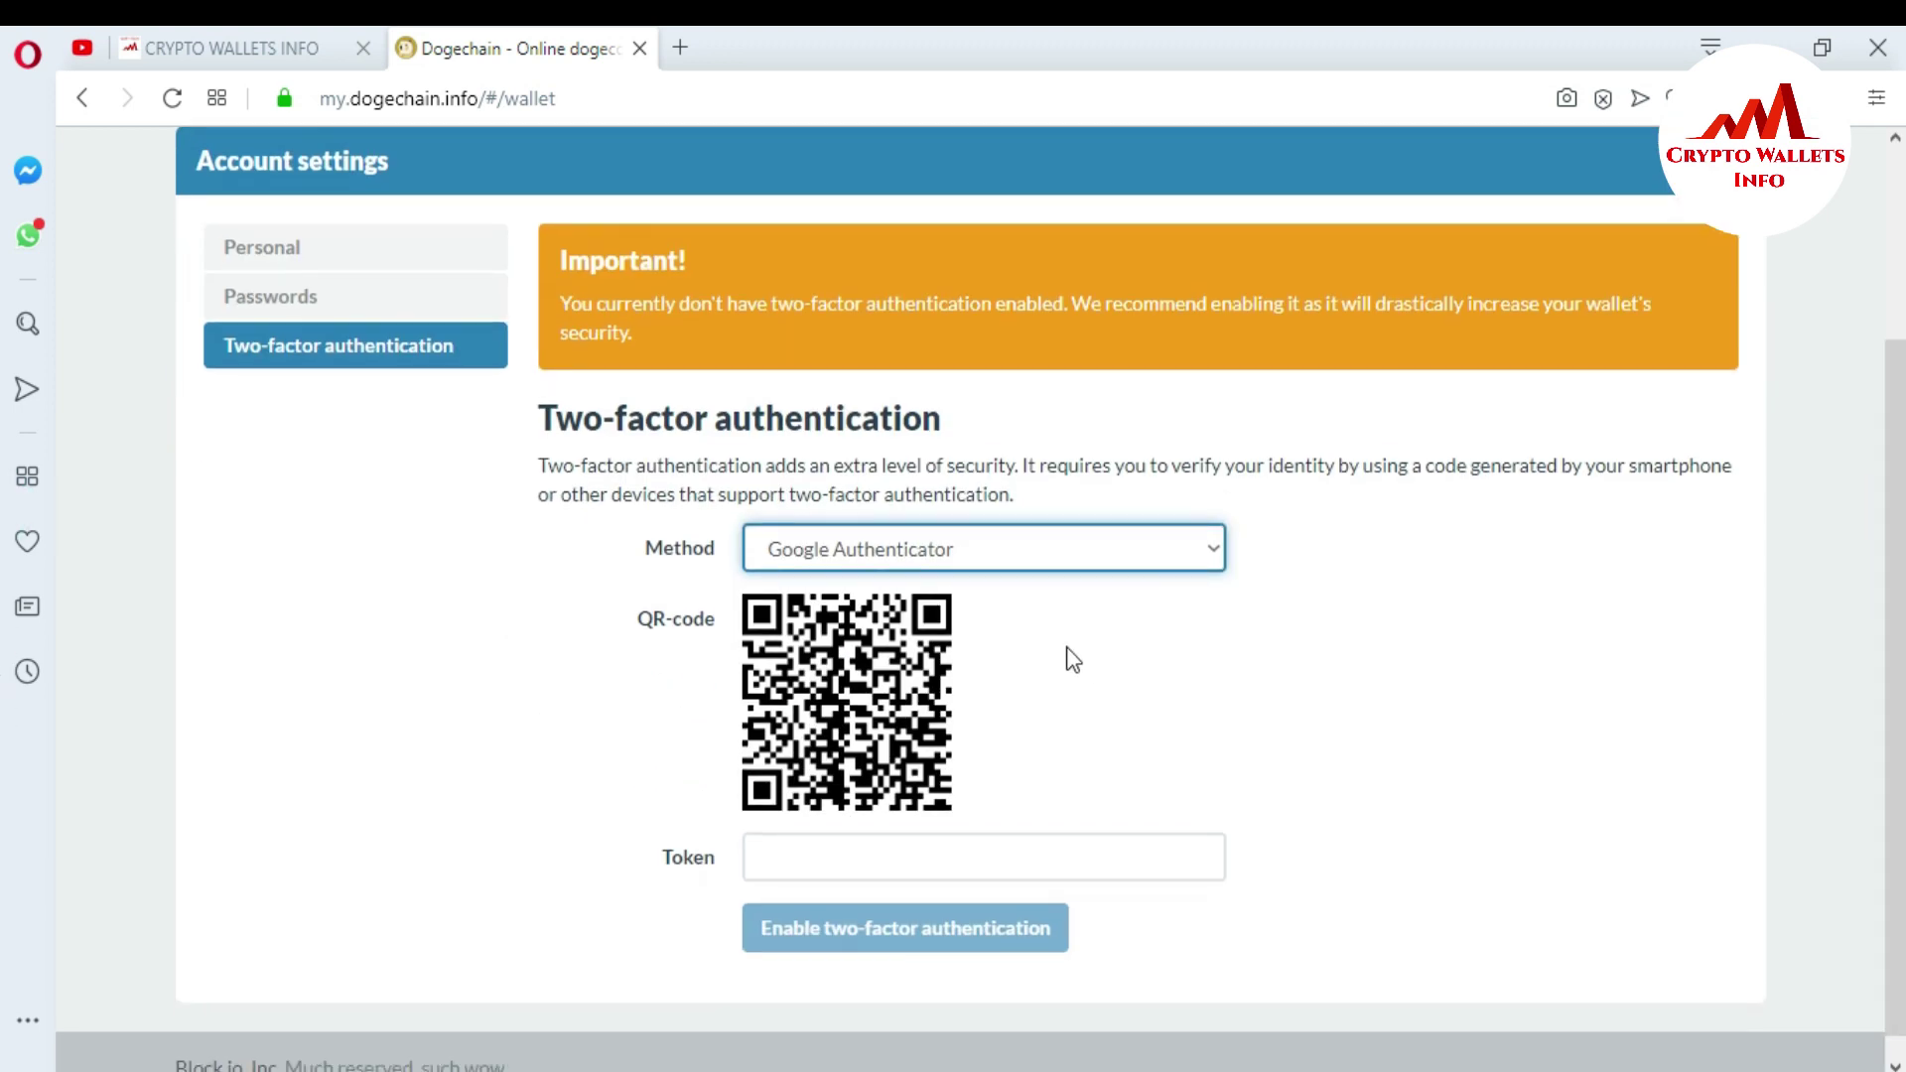
click(869, 857)
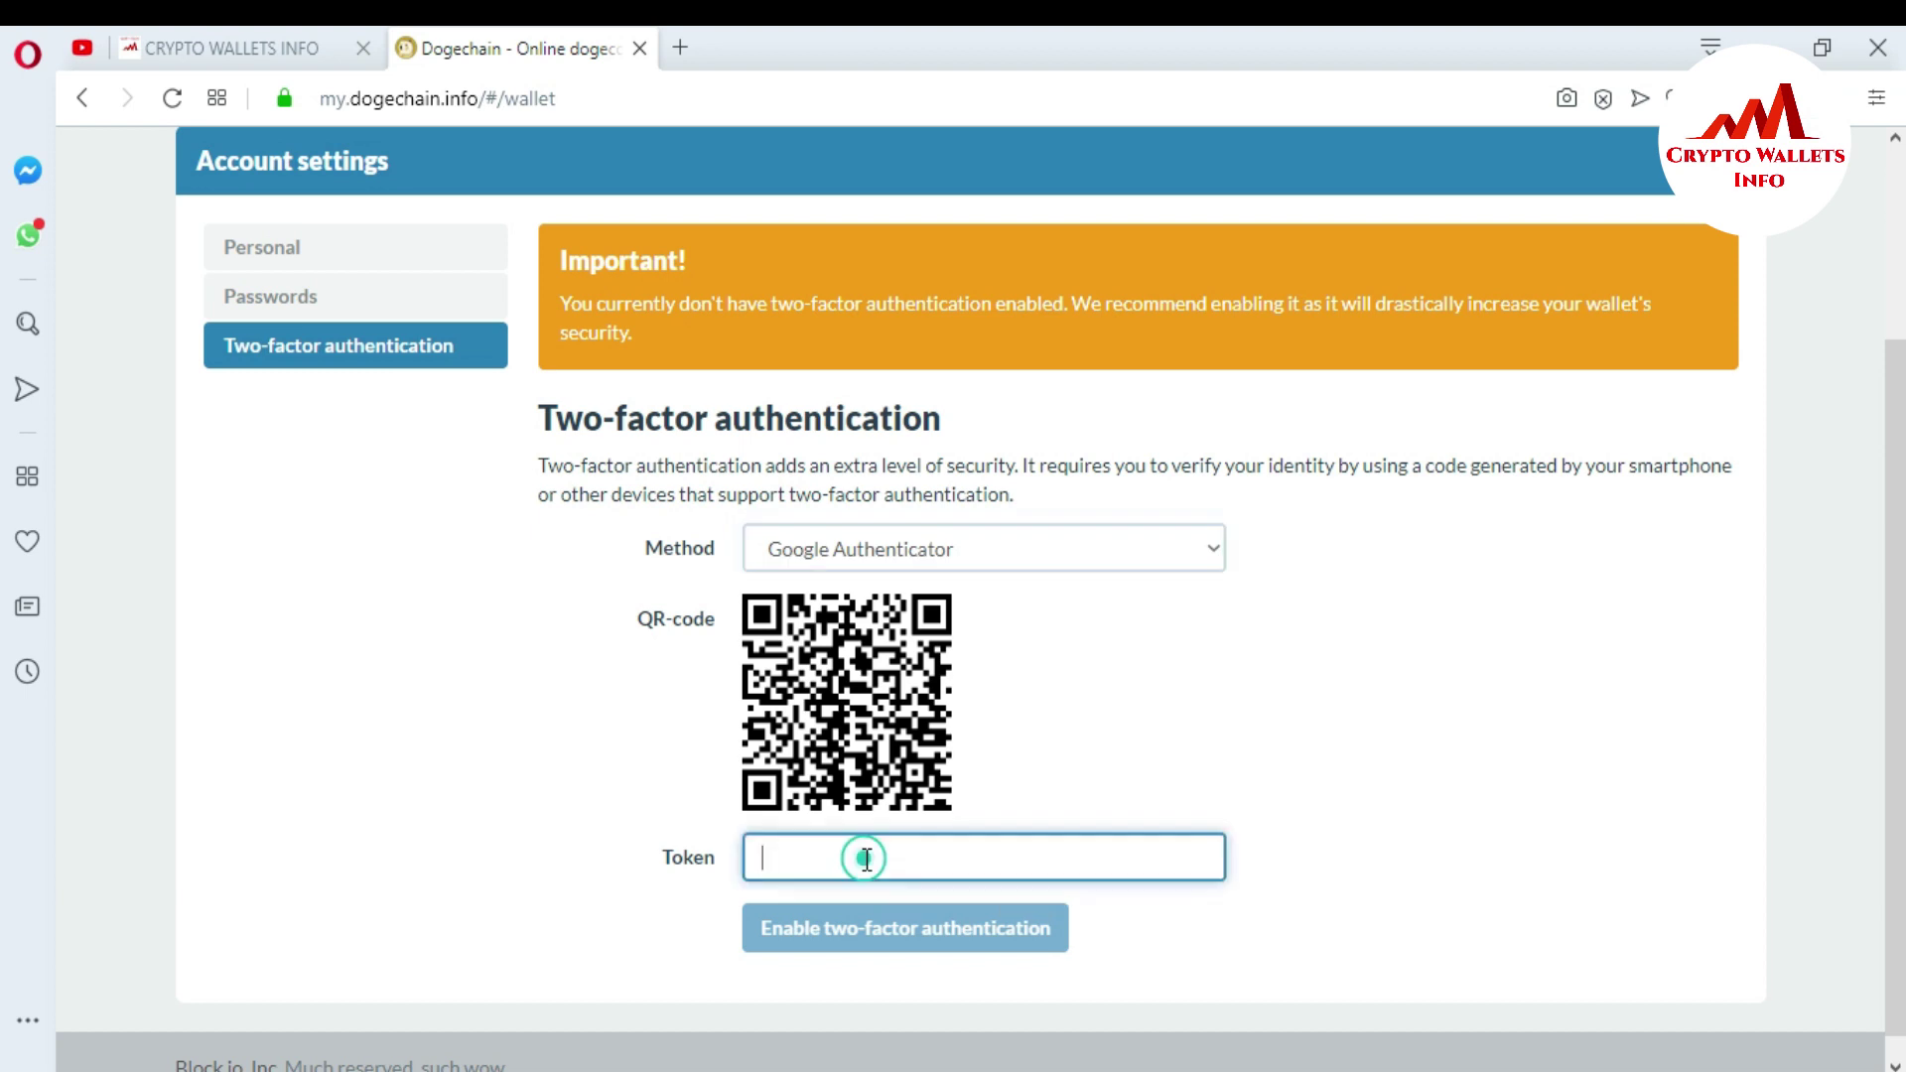